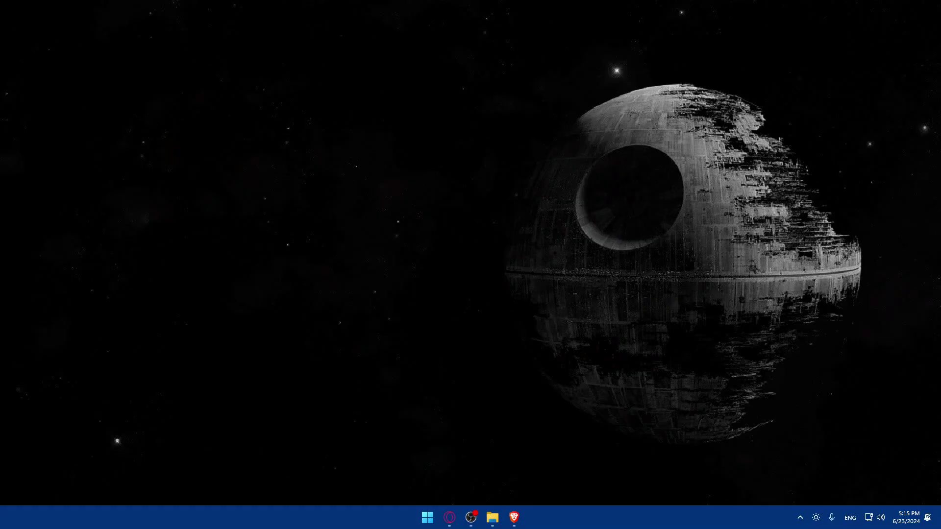
# Step: Open Brave and load google.com
pyautogui.click(513, 517)
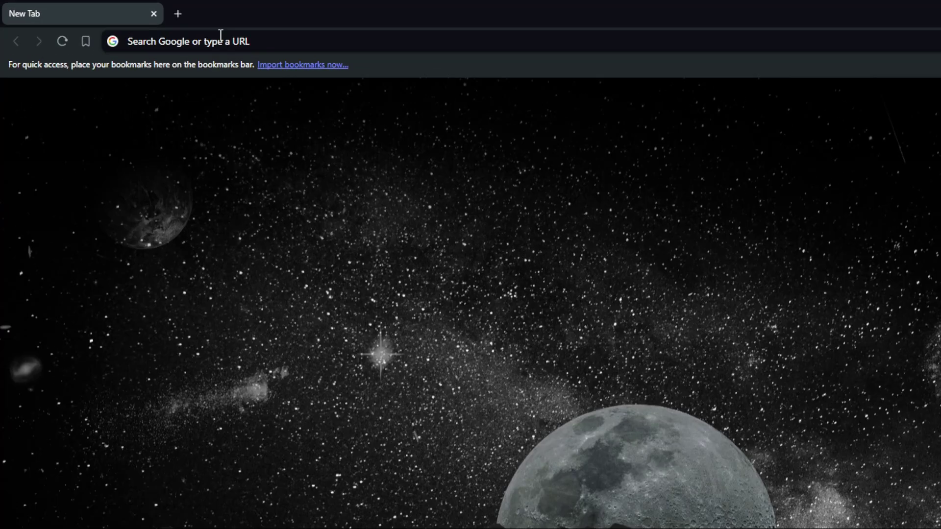
pyautogui.click(157, 25)
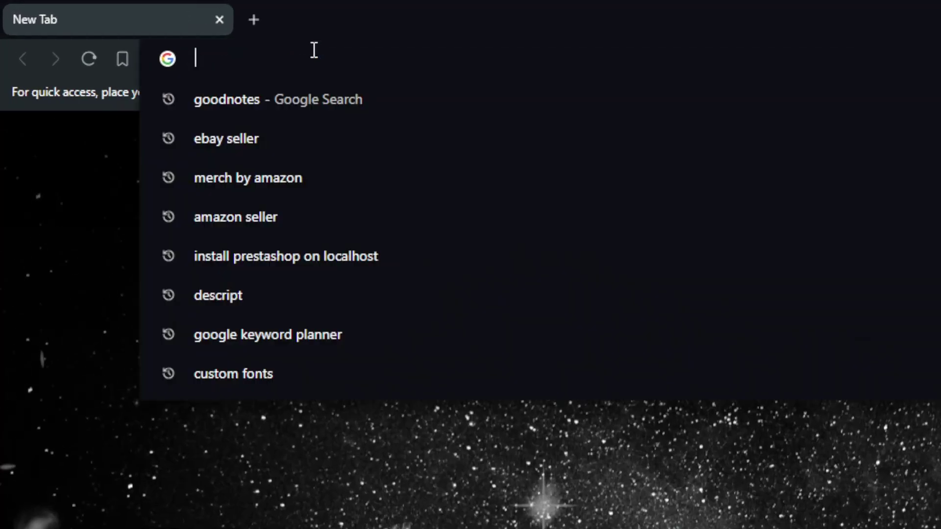
pyautogui.write('google.com')
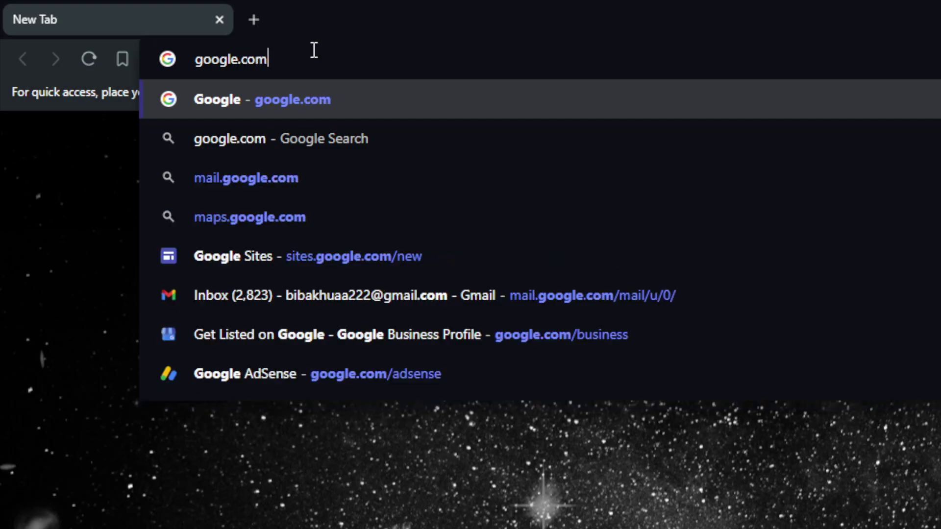
pyautogui.press('Return')
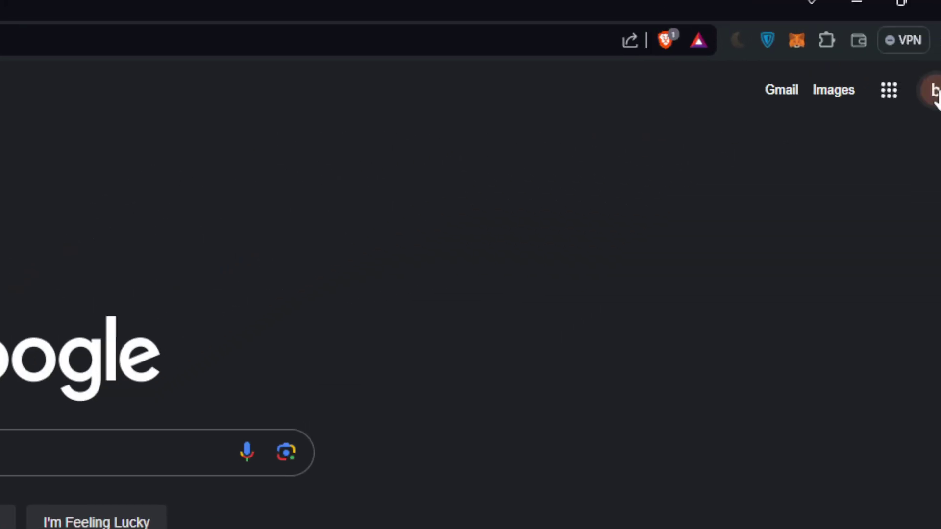
# Step: Replace the address with sites.google.com to reach the Google Sites start page
pyautogui.click(914, 117)
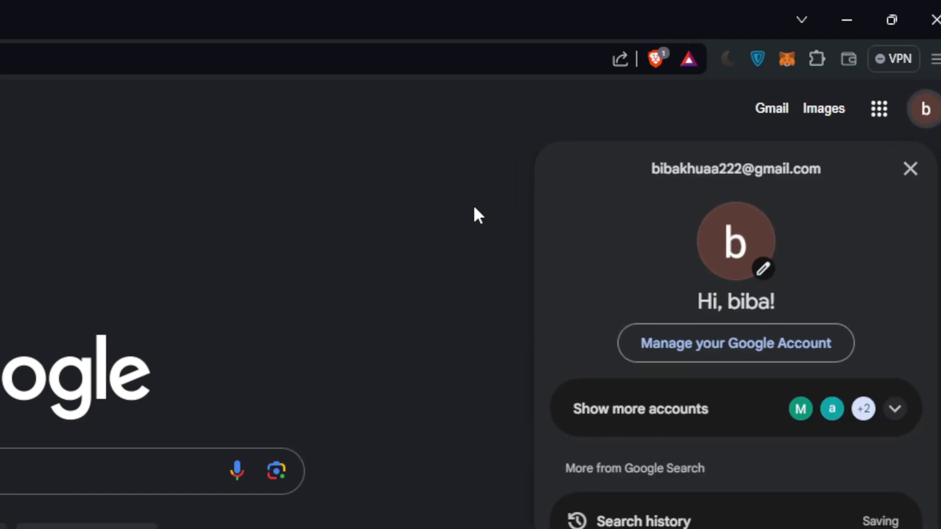
pyautogui.click(432, 202)
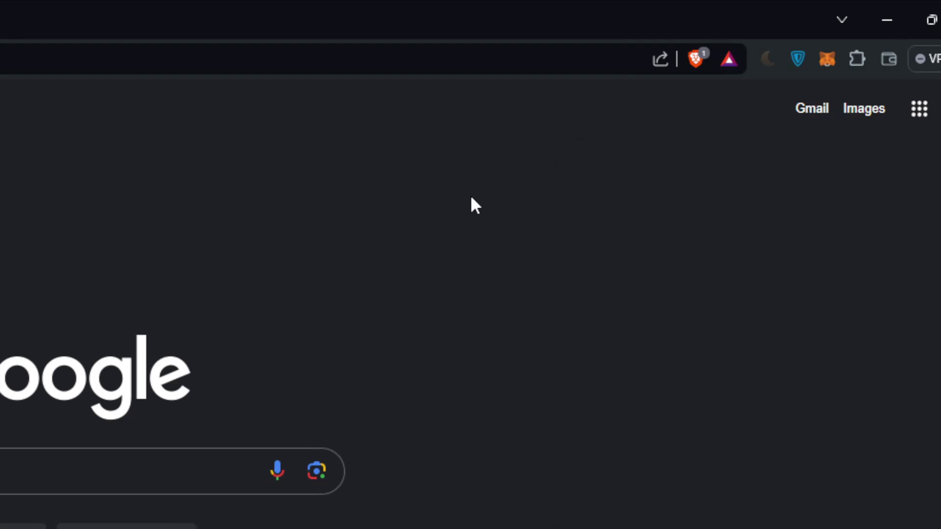
pyautogui.click(351, 63)
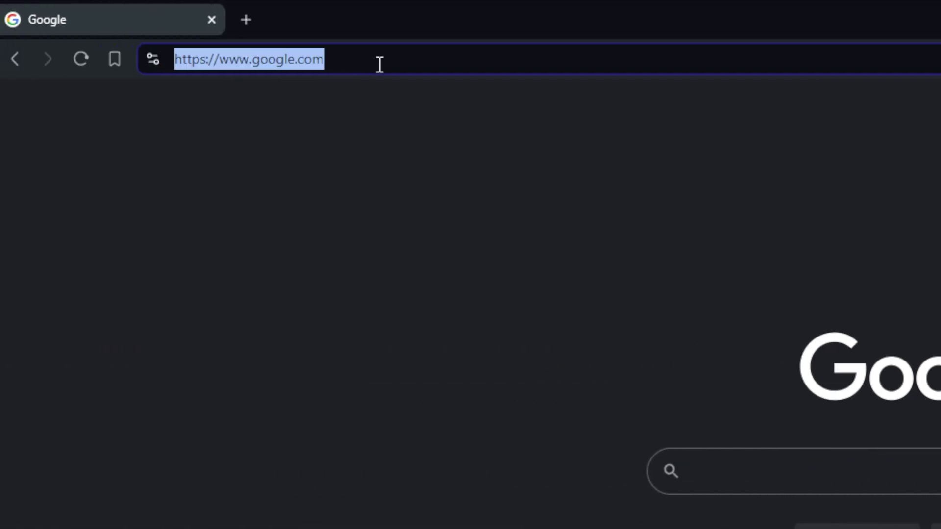
pyautogui.write('sites')
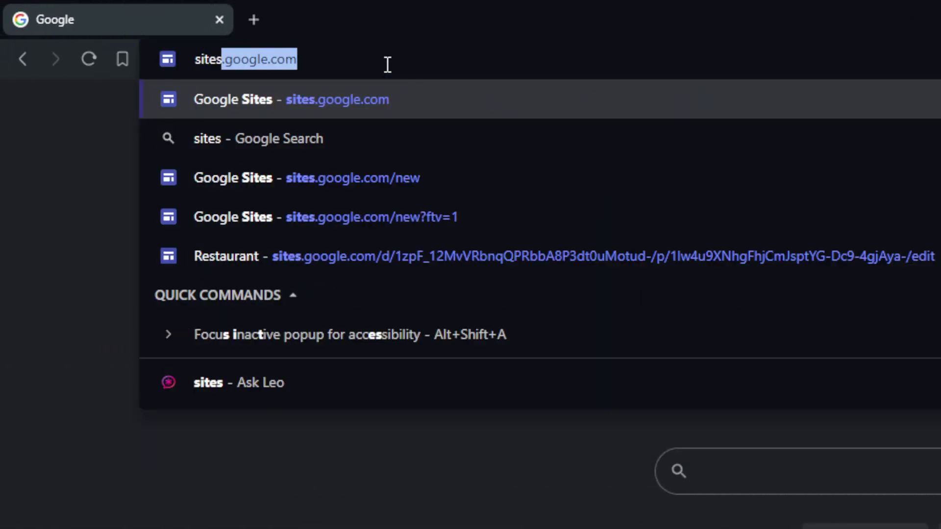
pyautogui.write('.google.com')
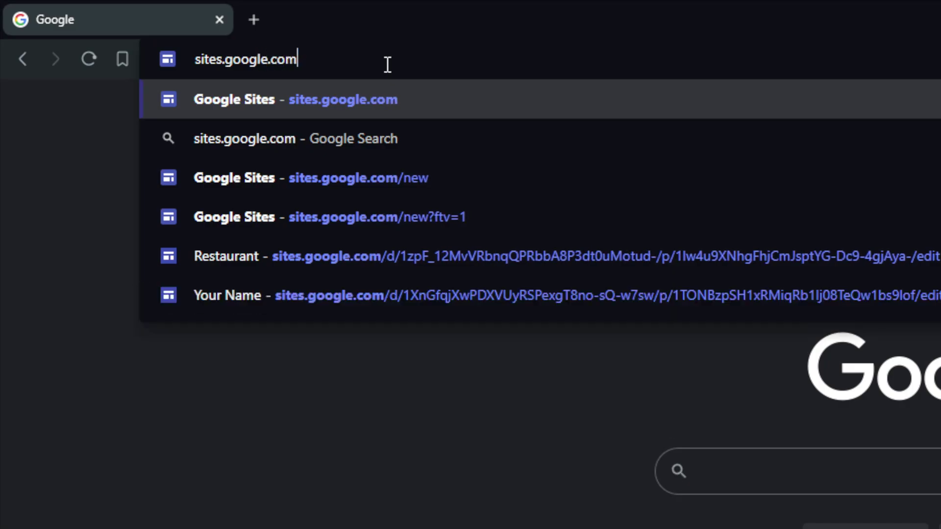
pyautogui.press('Return')
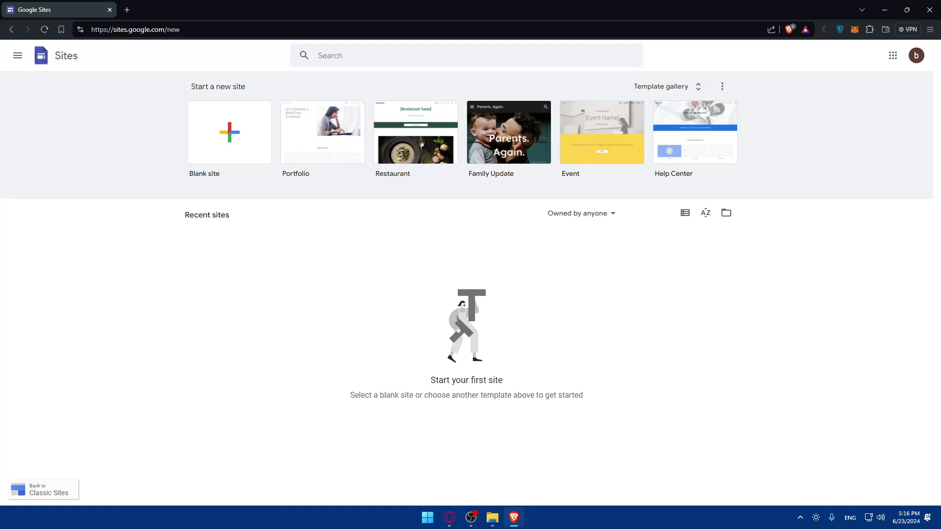
# Step: Open the template gallery and browse the Personal, Work, Small business and Education templates
pyautogui.click(223, 125)
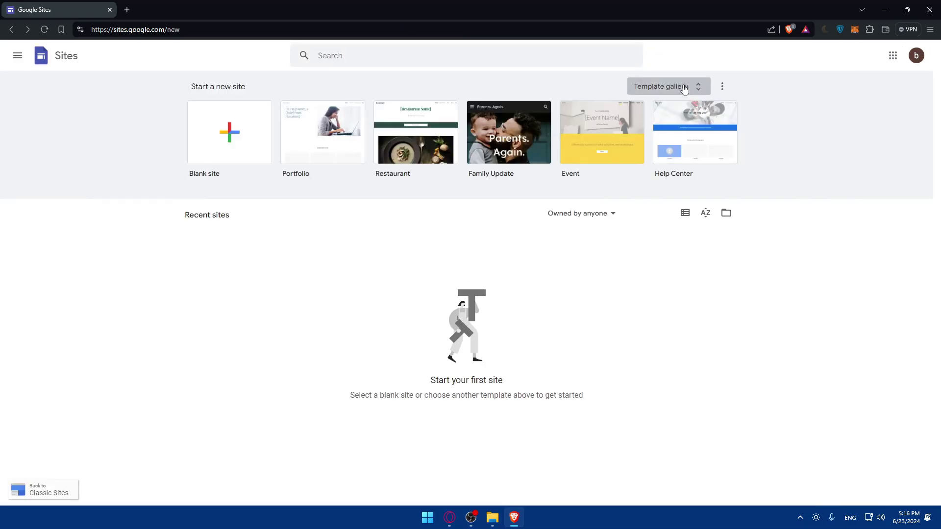
pyautogui.click(685, 89)
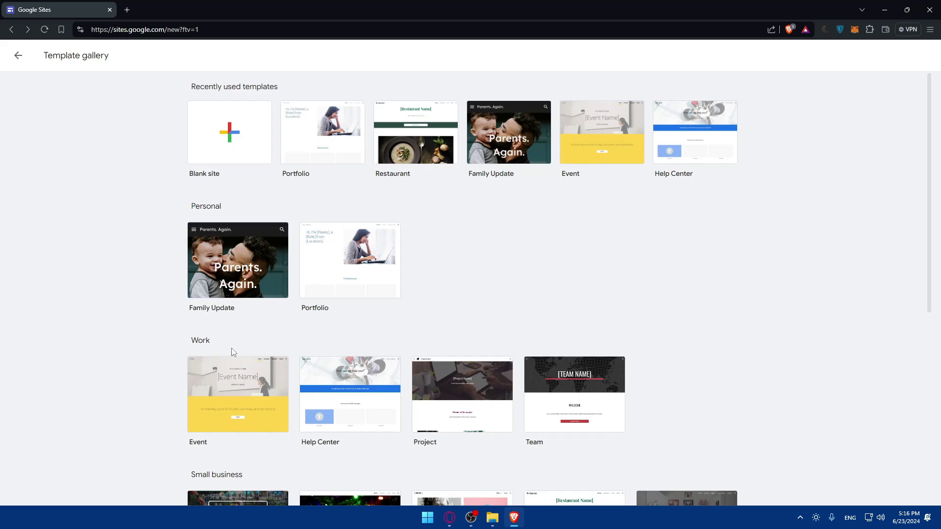
pyautogui.scroll(-3, 233, 352)
pyautogui.scroll(-3, 253, 313)
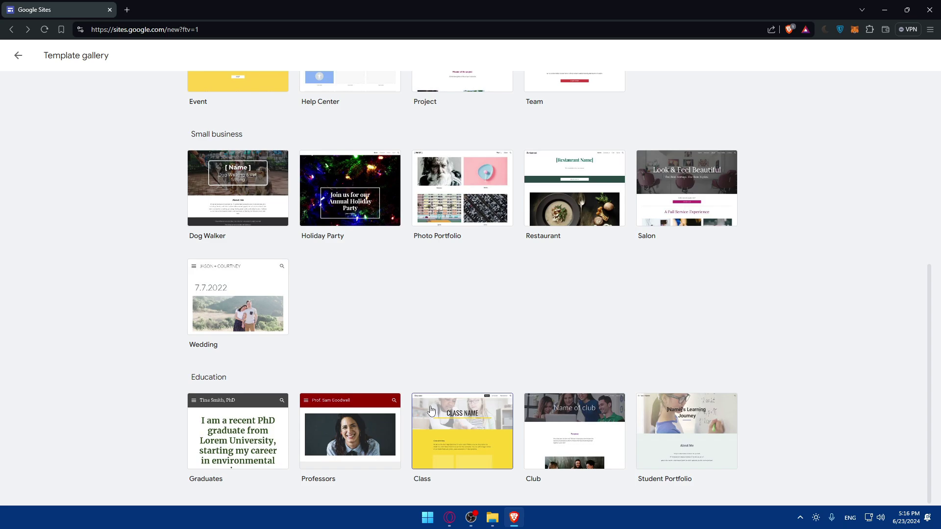
pyautogui.scroll(7, 430, 410)
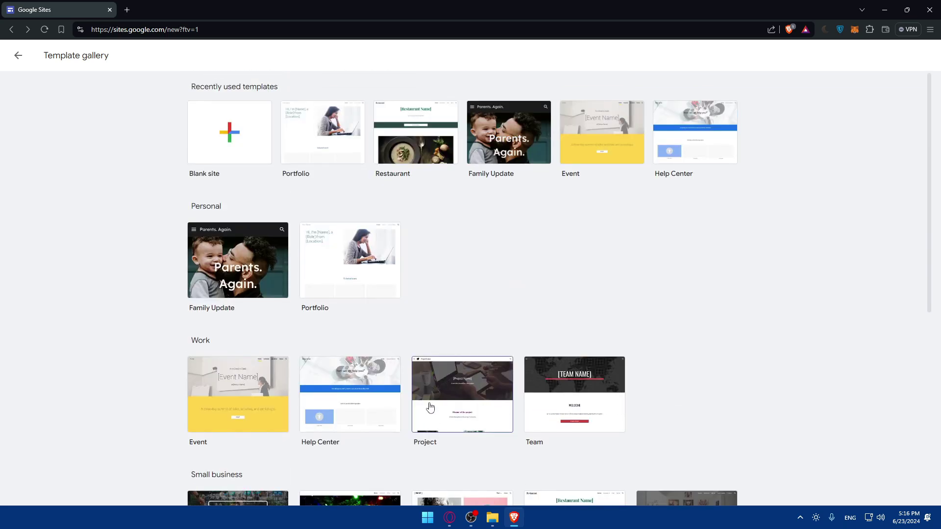
pyautogui.scroll(-3, 429, 406)
pyautogui.scroll(3, 431, 406)
pyautogui.scroll(-6, 429, 407)
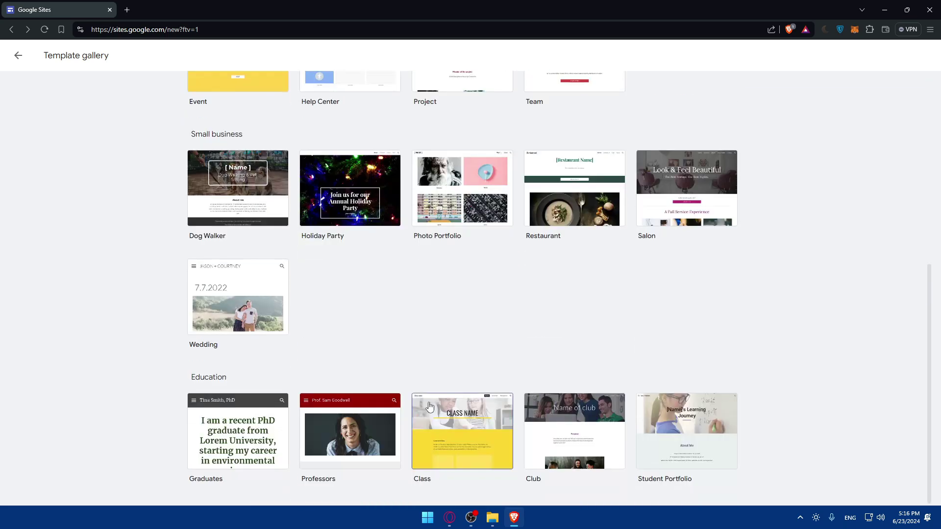
pyautogui.scroll(3, 428, 405)
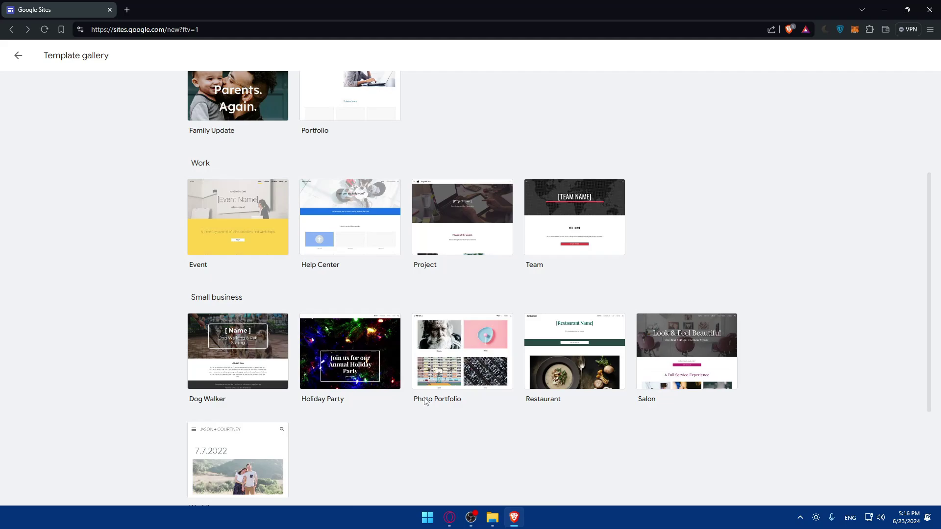
pyautogui.scroll(3, 425, 401)
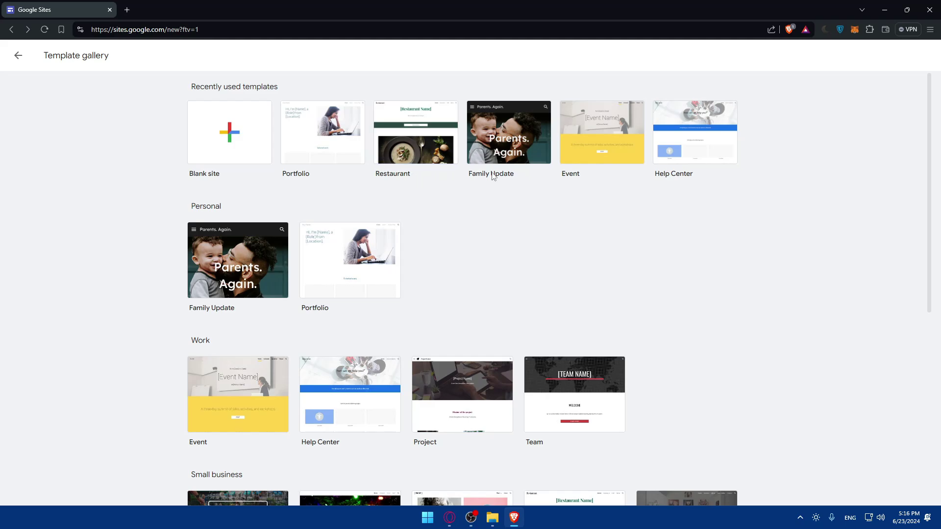
pyautogui.scroll(-7, 678, 178)
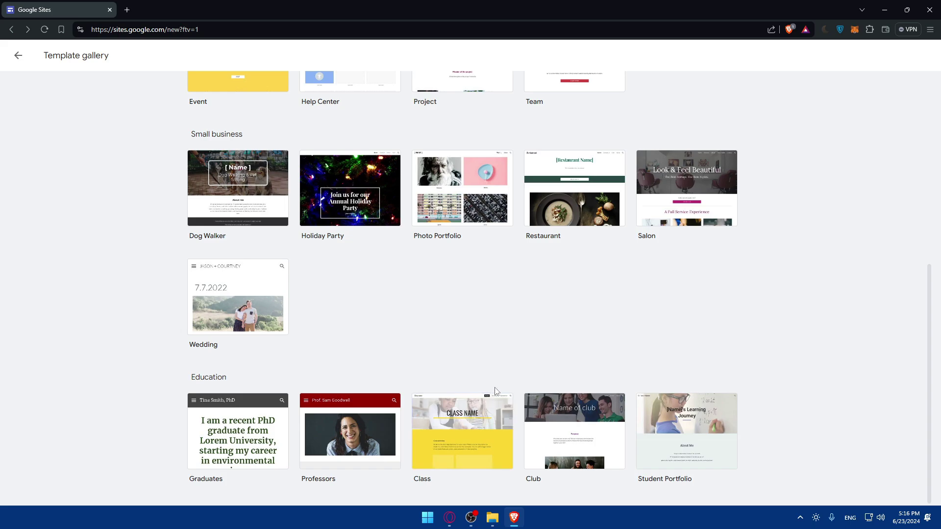
pyautogui.scroll(7, 495, 391)
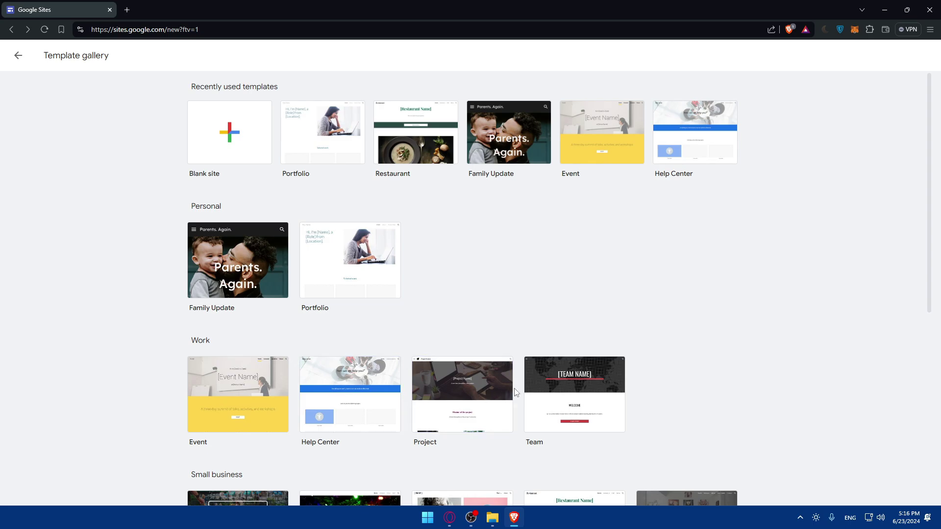
pyautogui.scroll(-7, 514, 388)
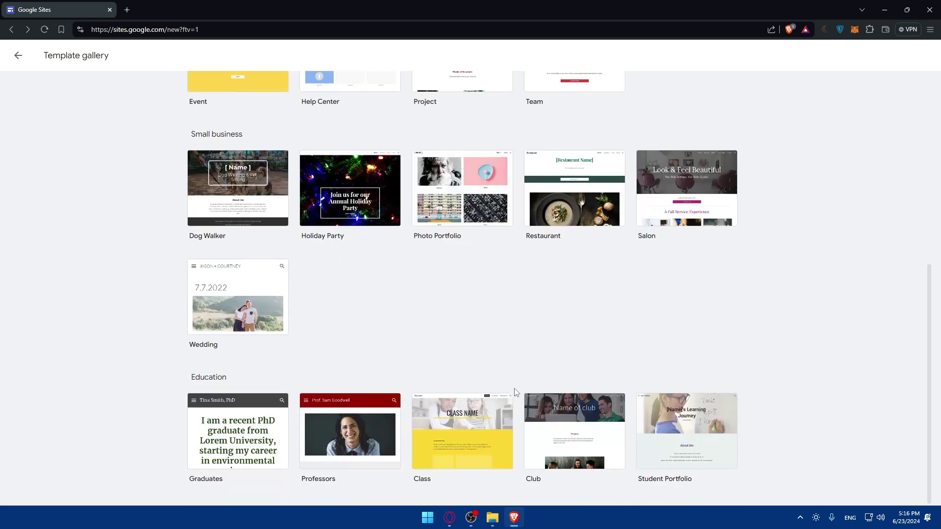
# Step: Peek at Student Portfolio, then compare the Vision, Diplomat, Aristotle and Impression themes, keeping Vision
pyautogui.click(680, 422)
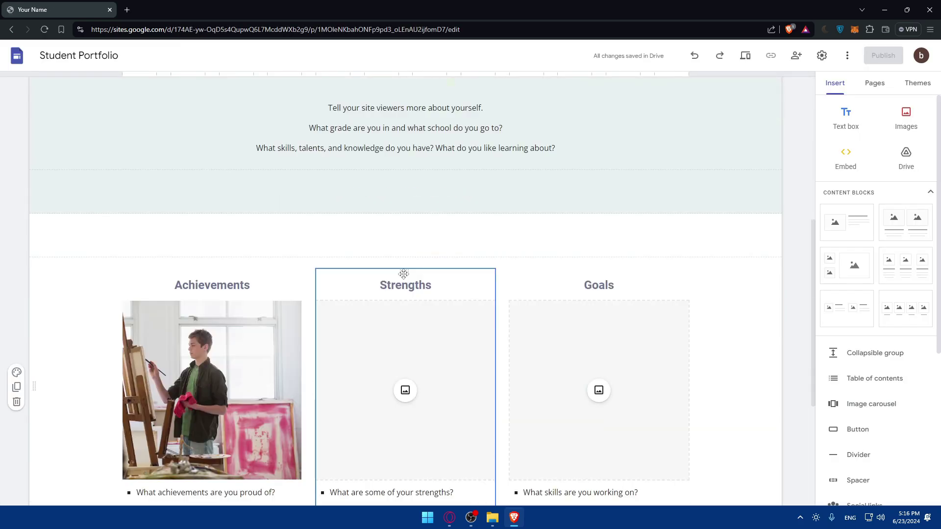
pyautogui.hotkey('alt', 'Left')
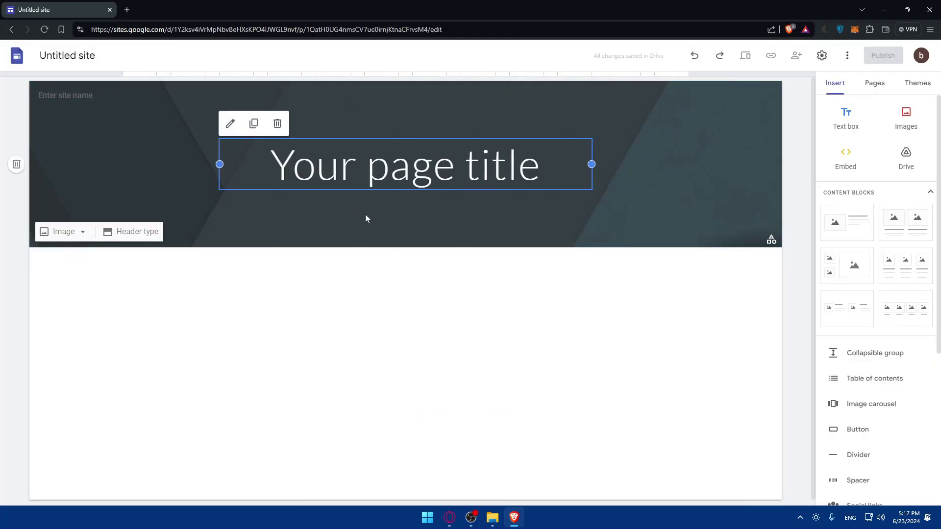
pyautogui.click(909, 90)
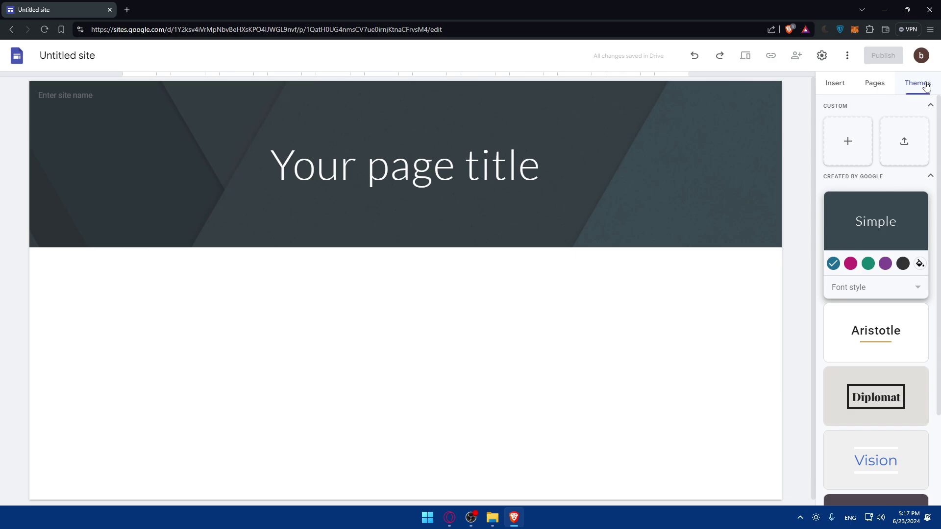
pyautogui.scroll(-2, 892, 298)
pyautogui.click(888, 378)
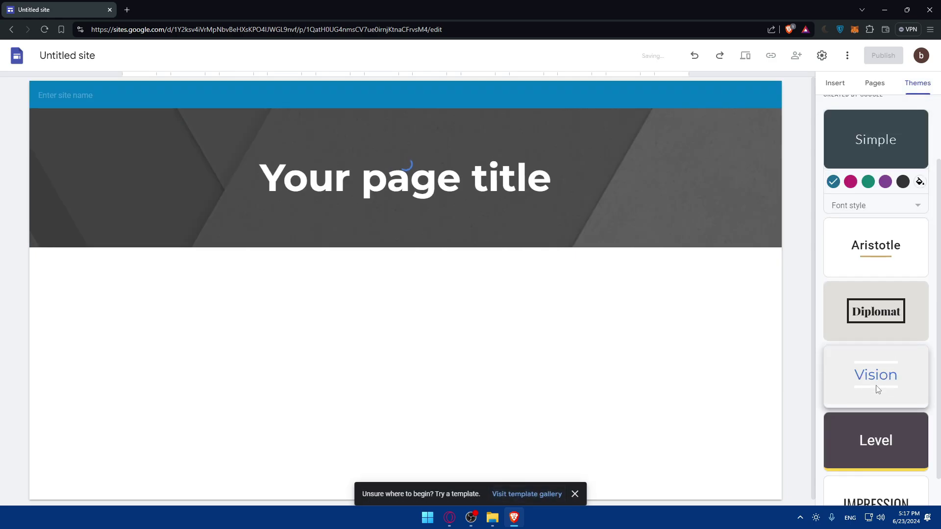
pyautogui.click(885, 270)
pyautogui.click(882, 214)
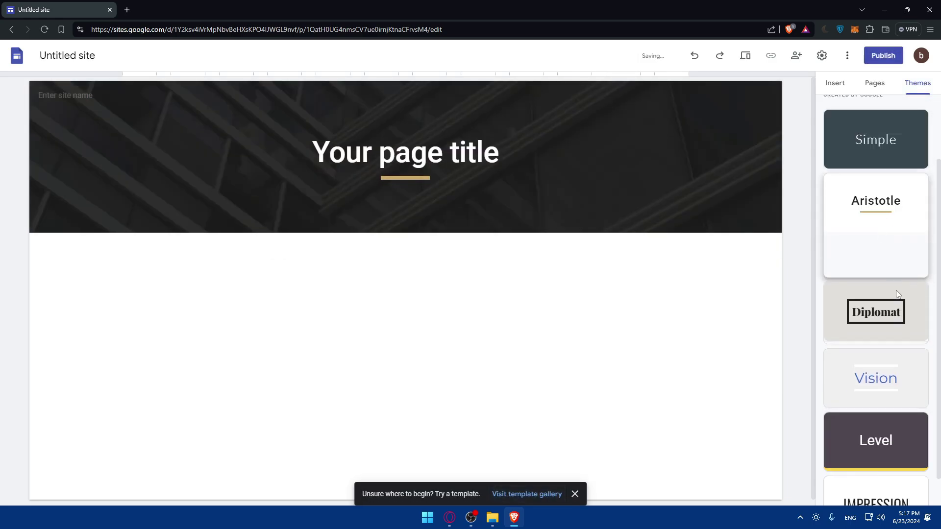
pyautogui.click(874, 392)
pyautogui.click(879, 471)
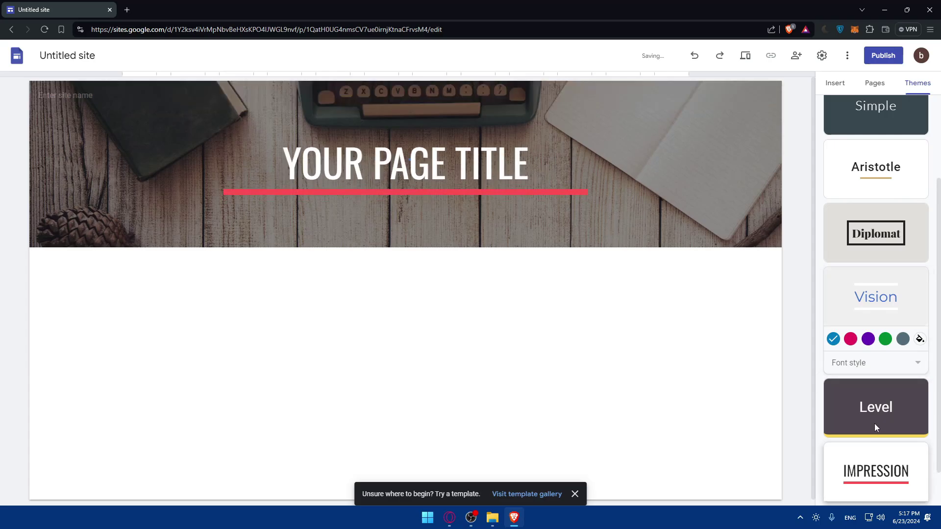
pyautogui.click(882, 314)
pyautogui.scroll(3, 892, 196)
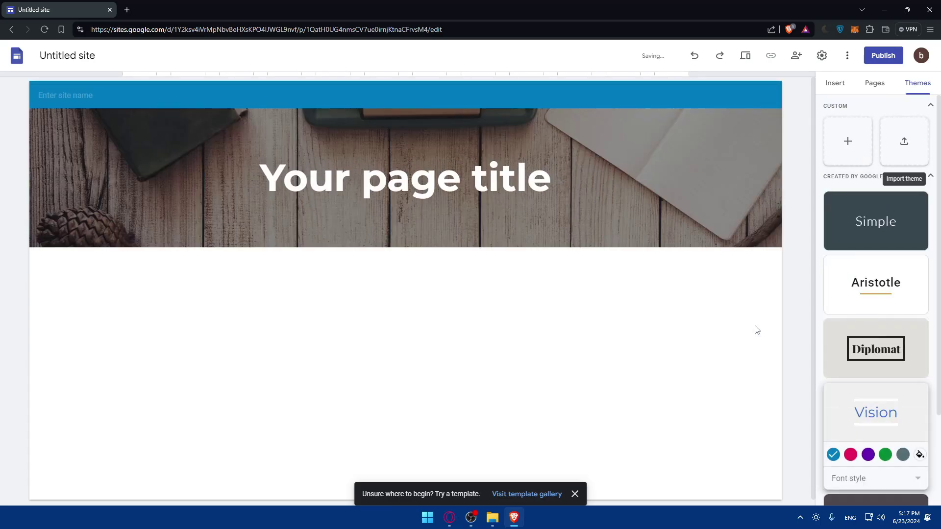
pyautogui.click(853, 136)
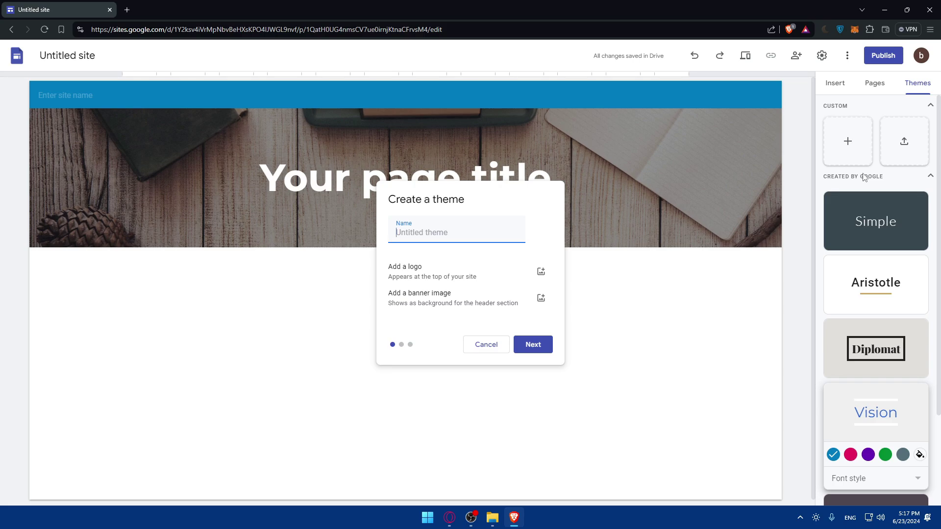
pyautogui.click(489, 343)
pyautogui.click(500, 345)
pyautogui.click(920, 146)
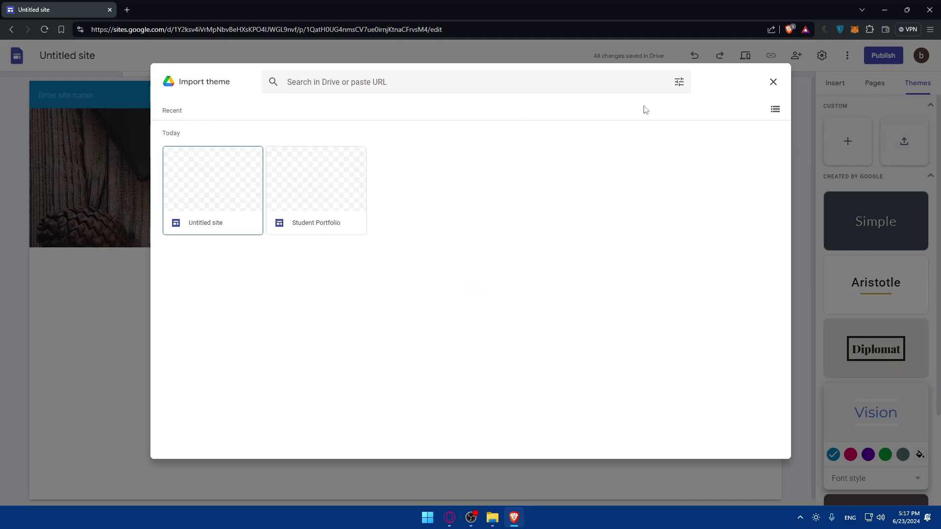
pyautogui.click(774, 83)
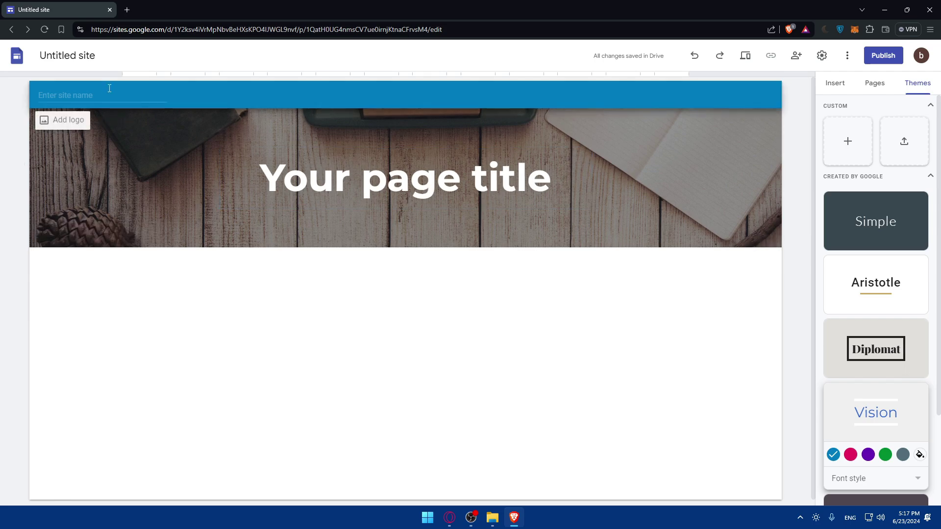
# Step: Name the site Omix, retitle the page Home, and bring up the Brand images settings
pyautogui.click(61, 98)
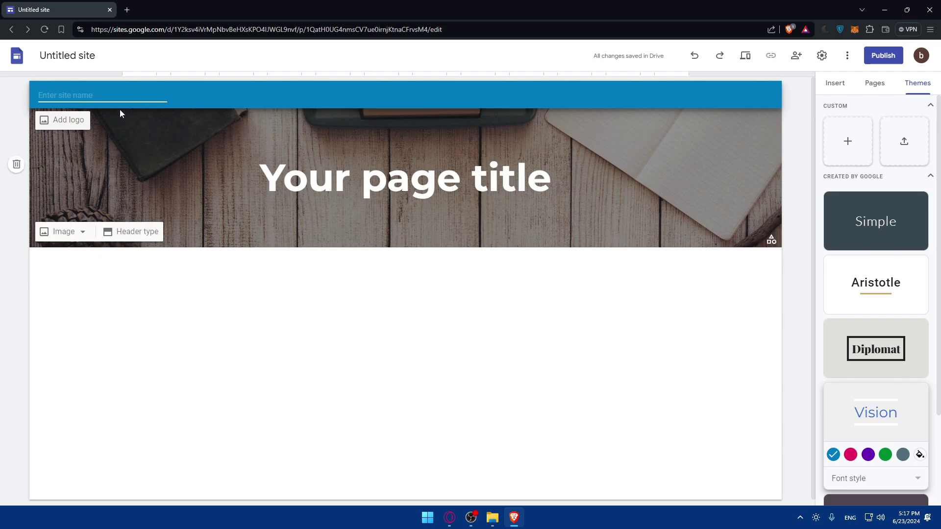
pyautogui.write('Omix')
pyautogui.click(351, 161)
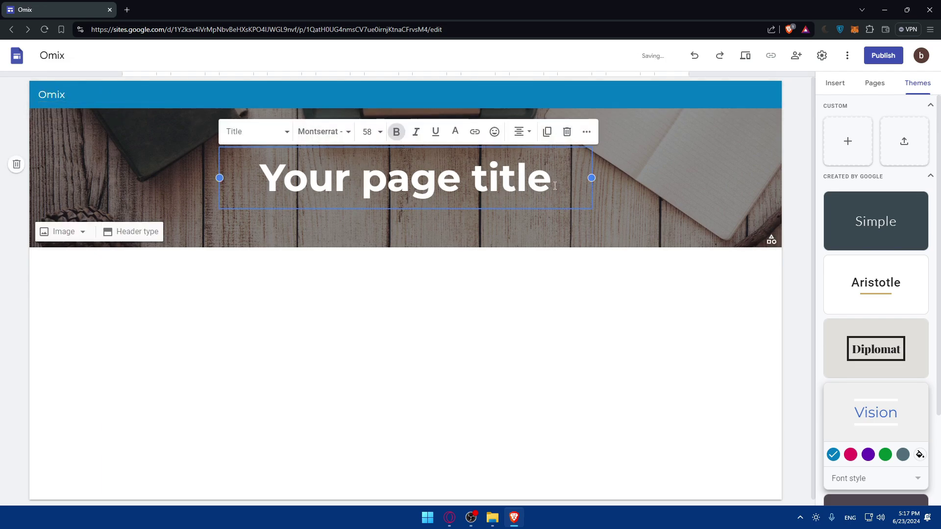
pyautogui.moveTo(551, 179); pyautogui.dragTo(270, 194)
pyautogui.write('Home')
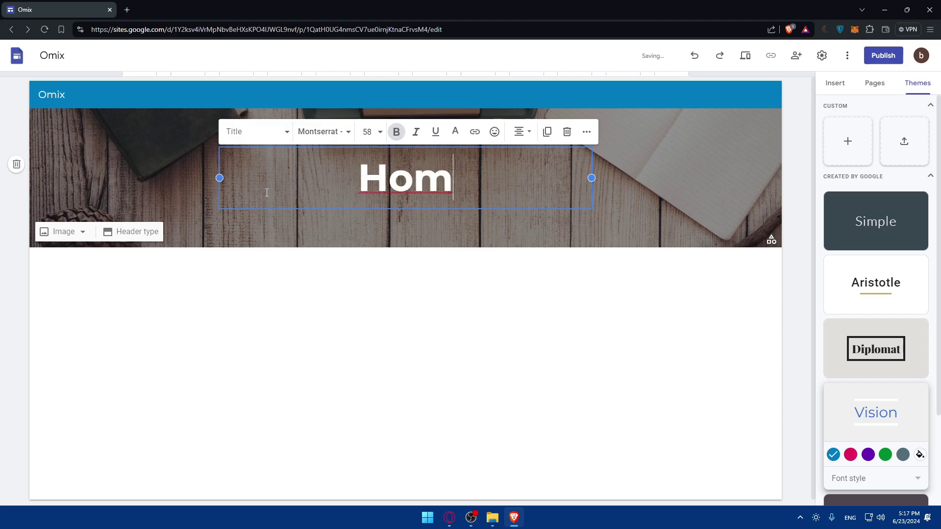
pyautogui.click(240, 318)
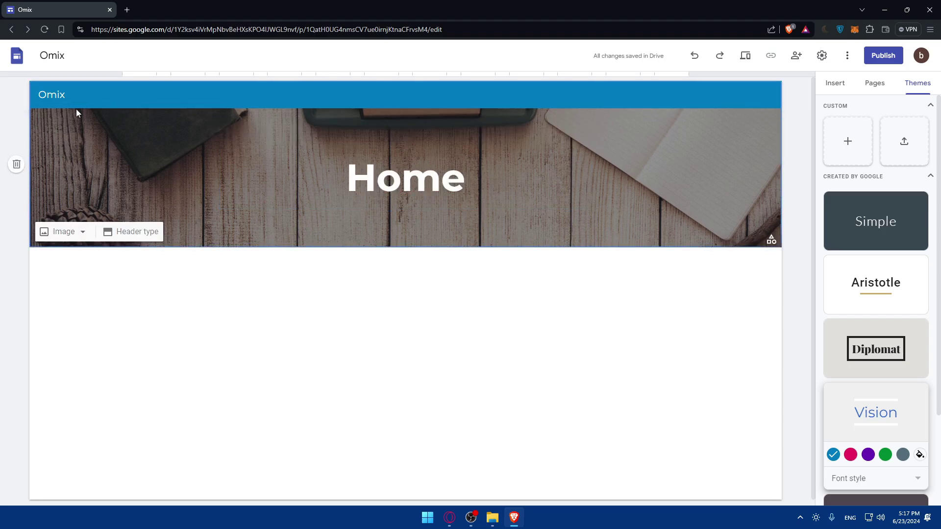
pyautogui.click(63, 124)
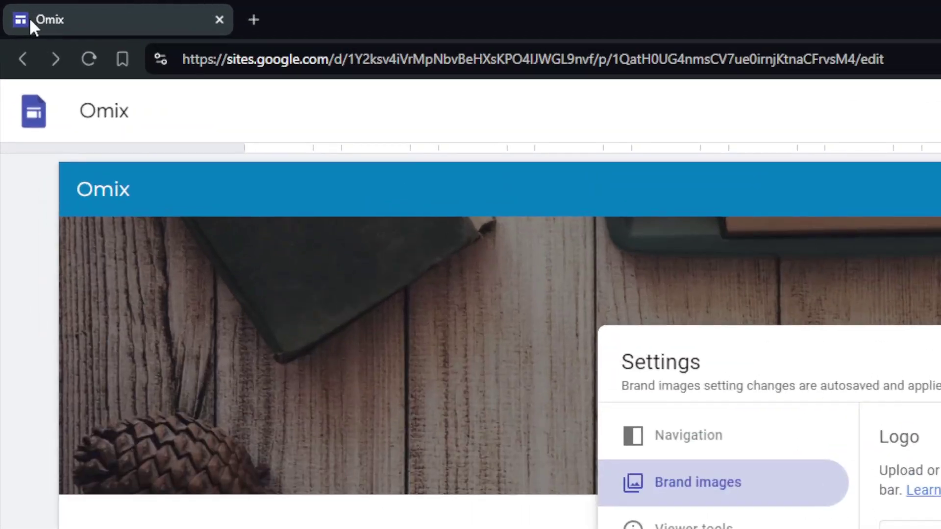
pyautogui.click(254, 20)
pyautogui.write('goo')
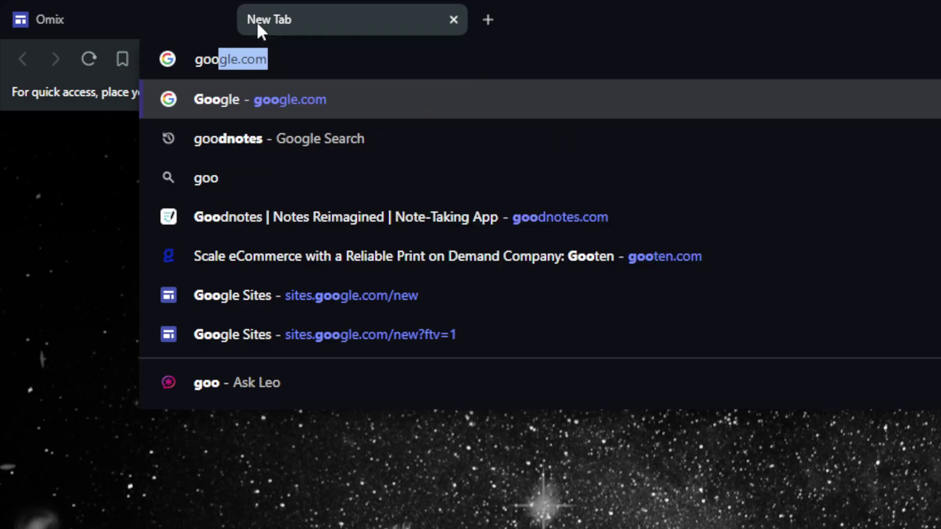
pyautogui.press('Return')
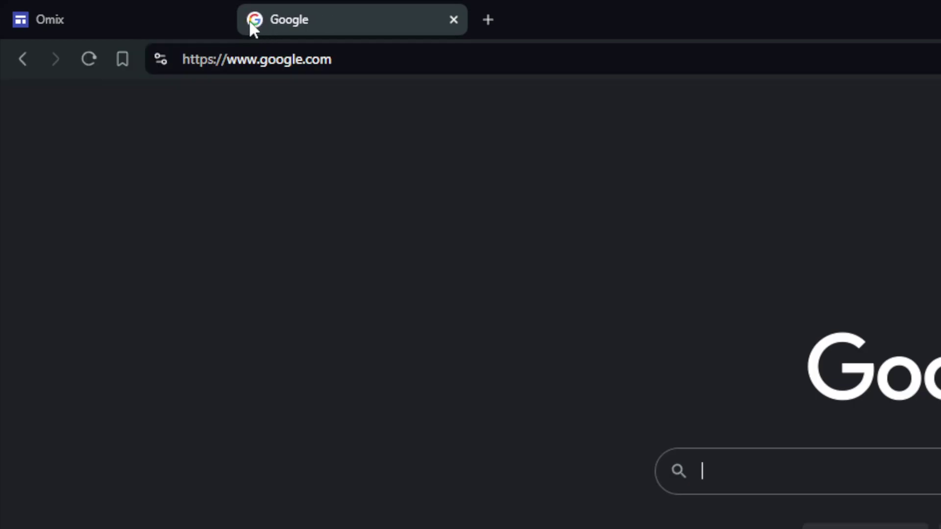
pyautogui.click(453, 20)
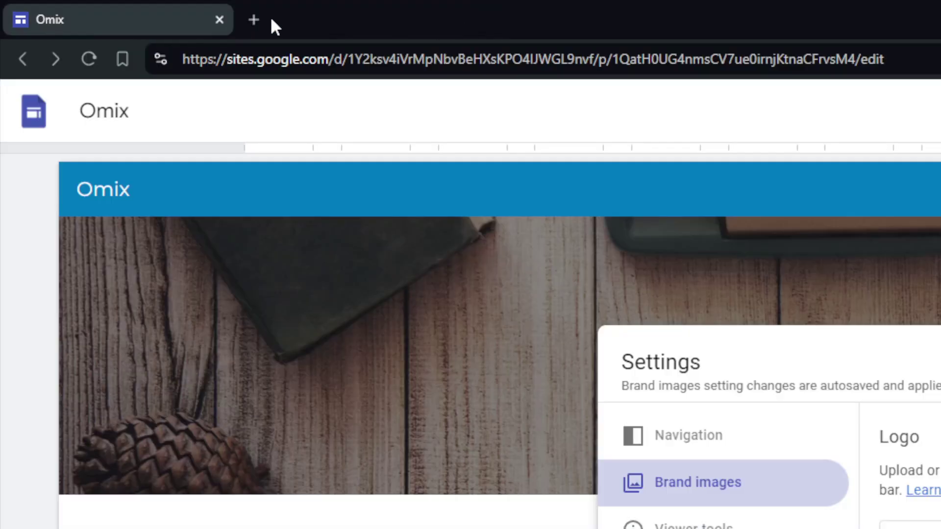
pyautogui.click(255, 18)
pyautogui.write('wix')
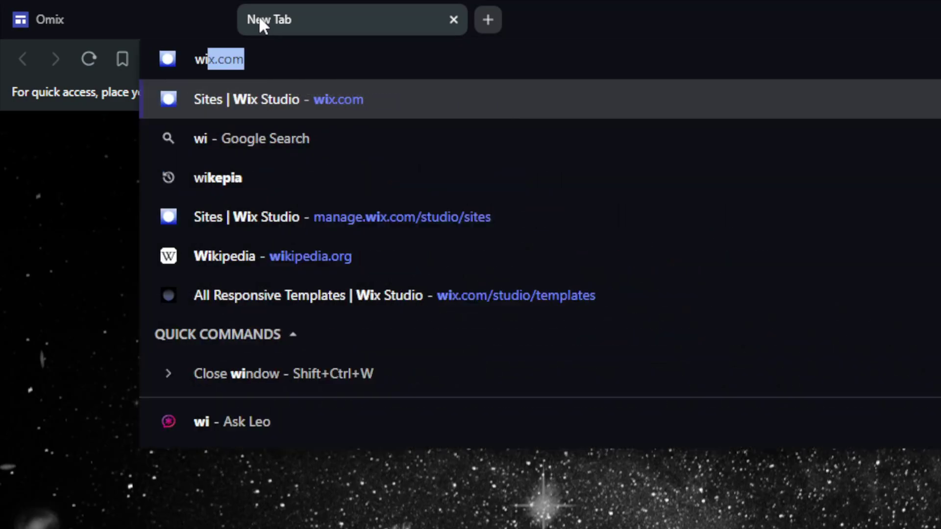
pyautogui.press('BackSpace')
pyautogui.press('BackSpace')
pyautogui.press('BackSpace')
pyautogui.press('BackSpace')
pyautogui.write('sw')
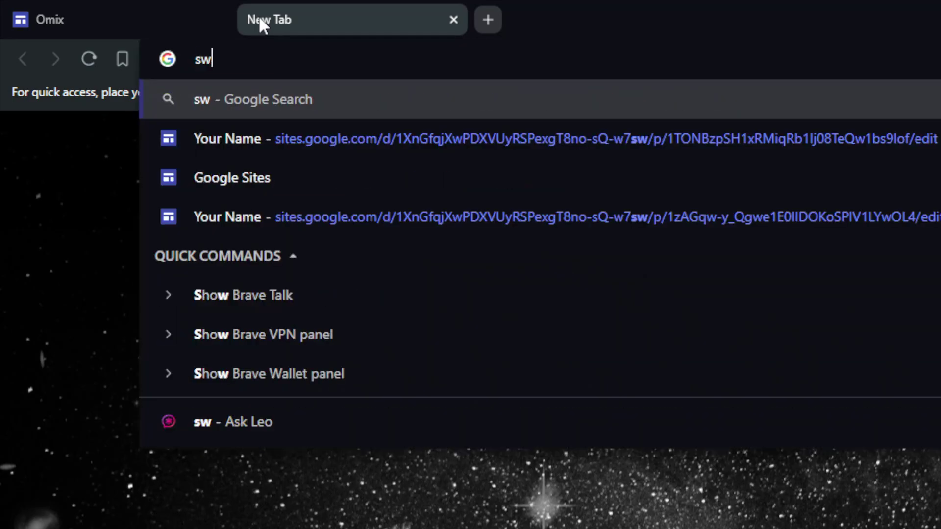
pyautogui.press('BackSpace')
pyautogui.write('h')
pyautogui.press('Return')
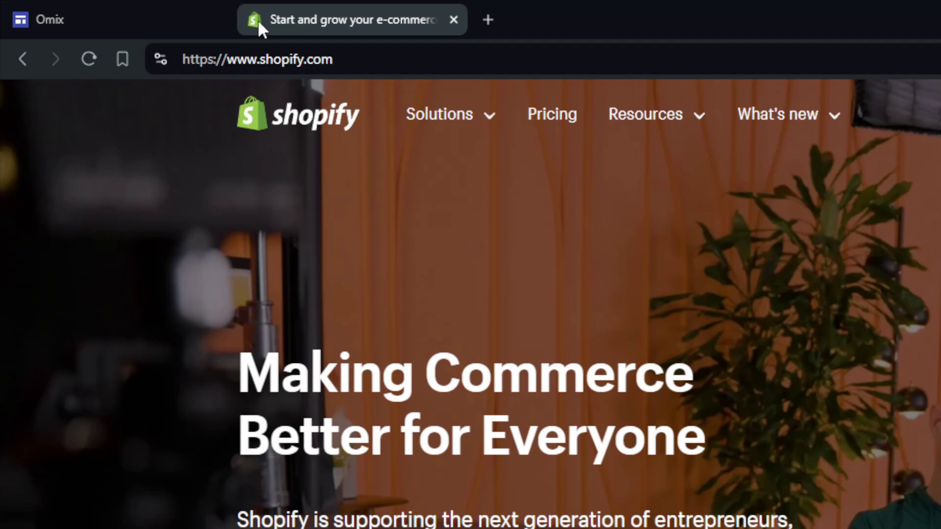
pyautogui.click(349, 48)
pyautogui.write('instagram')
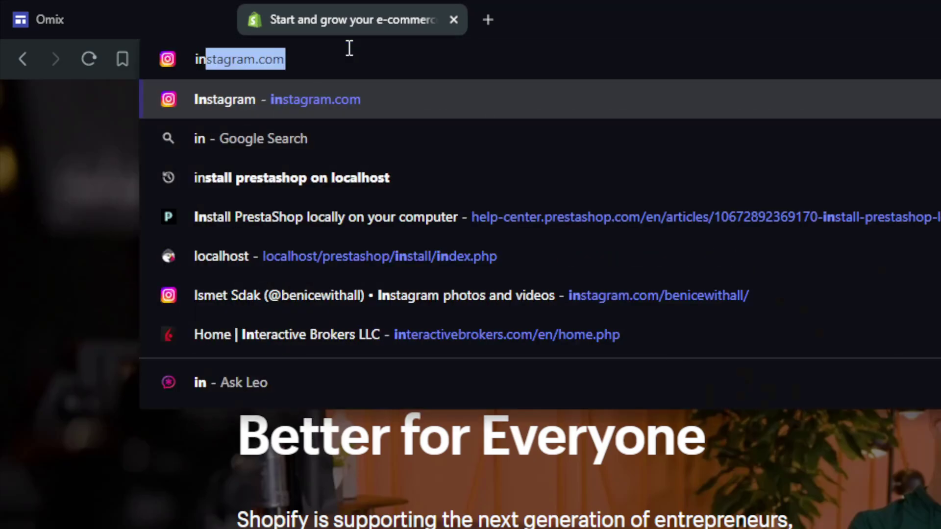
pyautogui.press('Return')
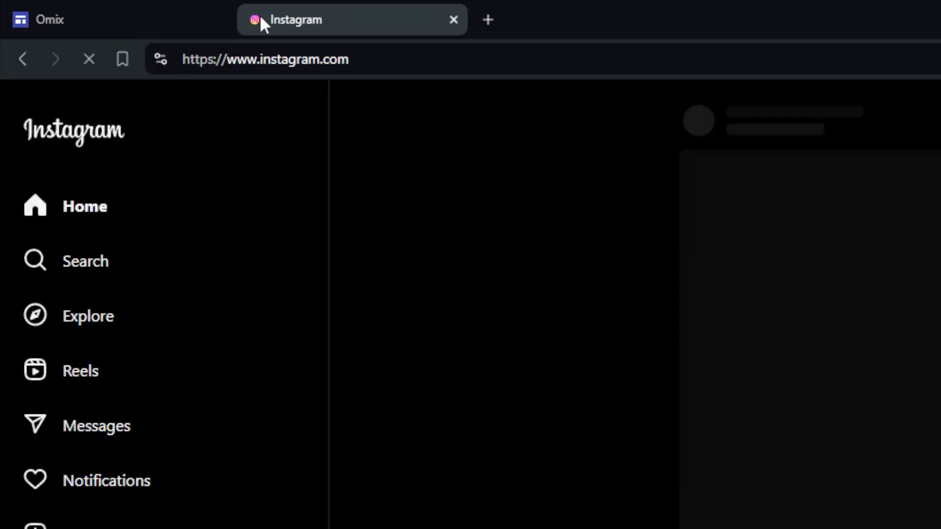
pyautogui.click(453, 20)
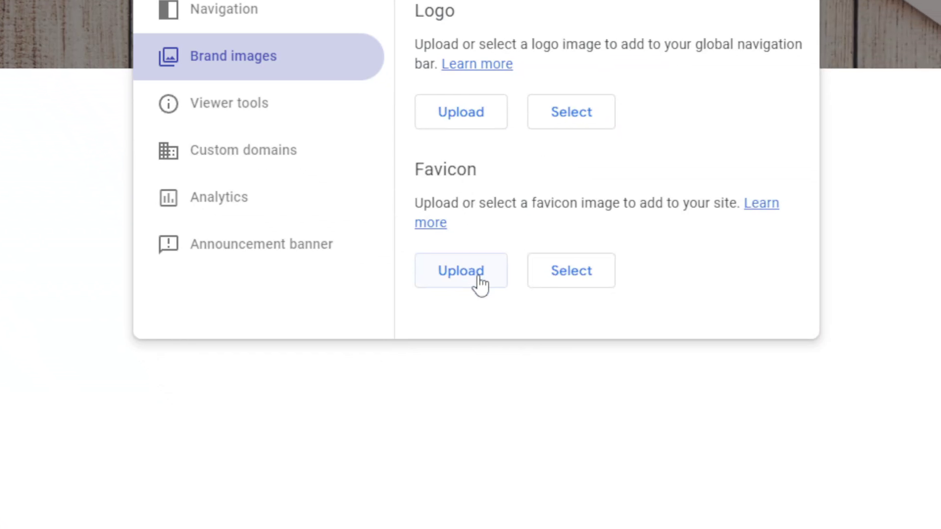
# Step: Upload wallpaper (1).jpg as the site logo
pyautogui.click(478, 282)
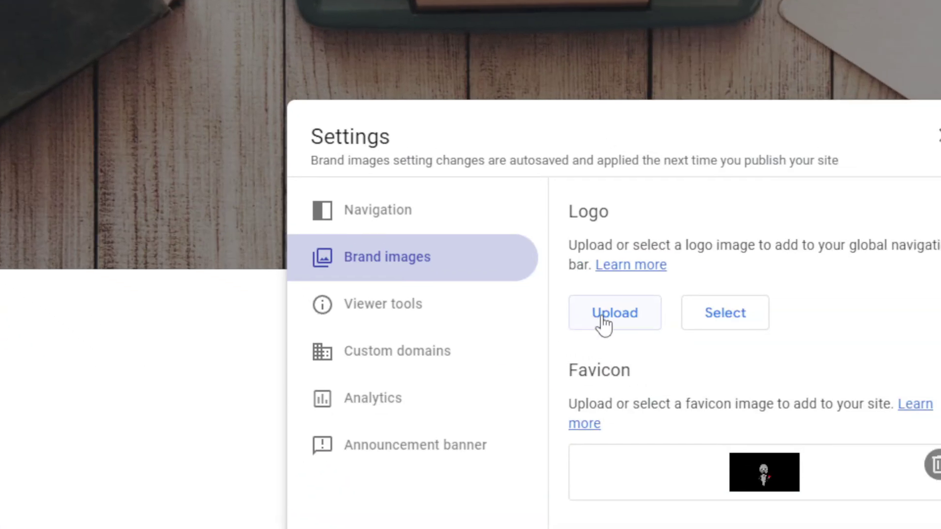
pyautogui.click(895, 509)
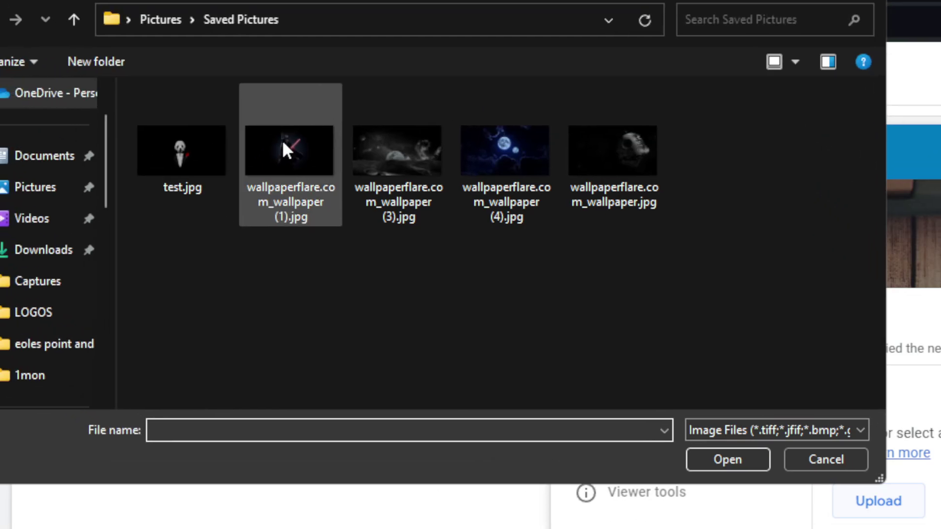
pyautogui.doubleClick(112, 16)
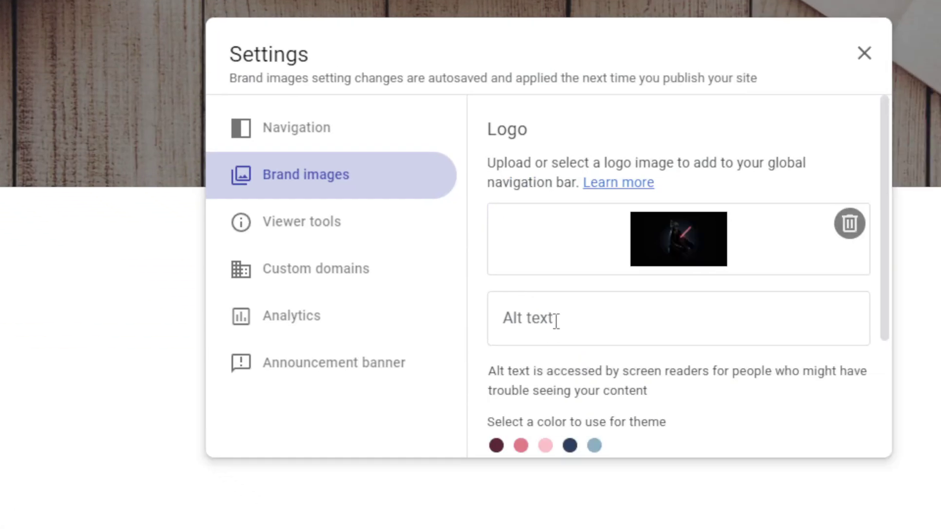
pyautogui.scroll(-4, 827, 515)
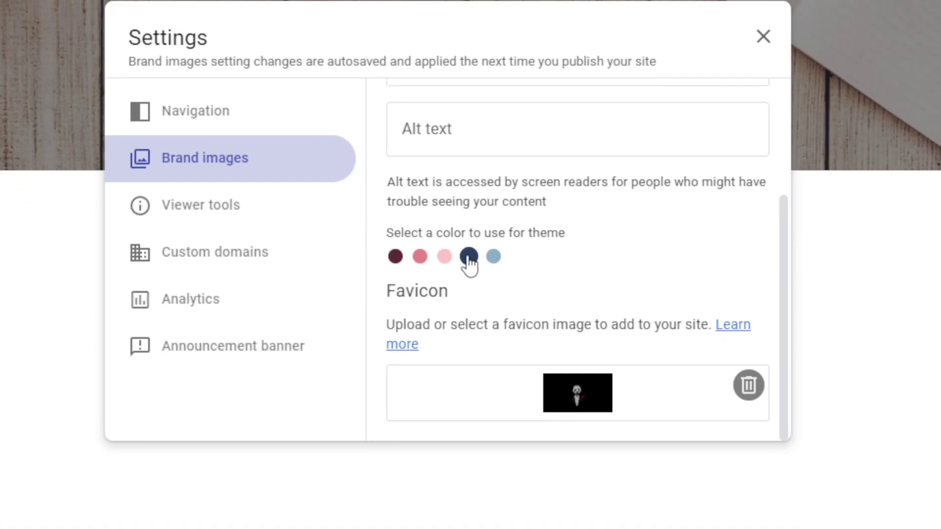
# Step: Try several theme colours, settle on dark navy, and close Settings
pyautogui.click(455, 227)
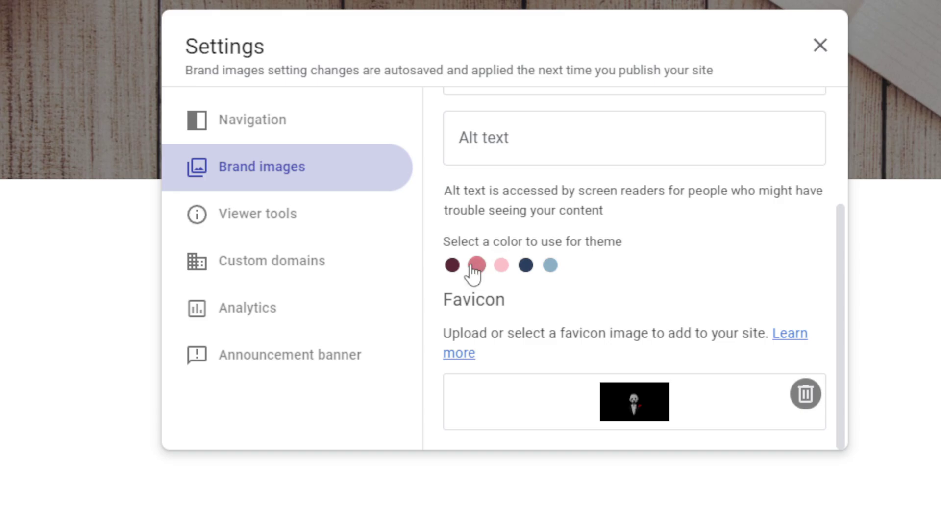
pyautogui.click(452, 265)
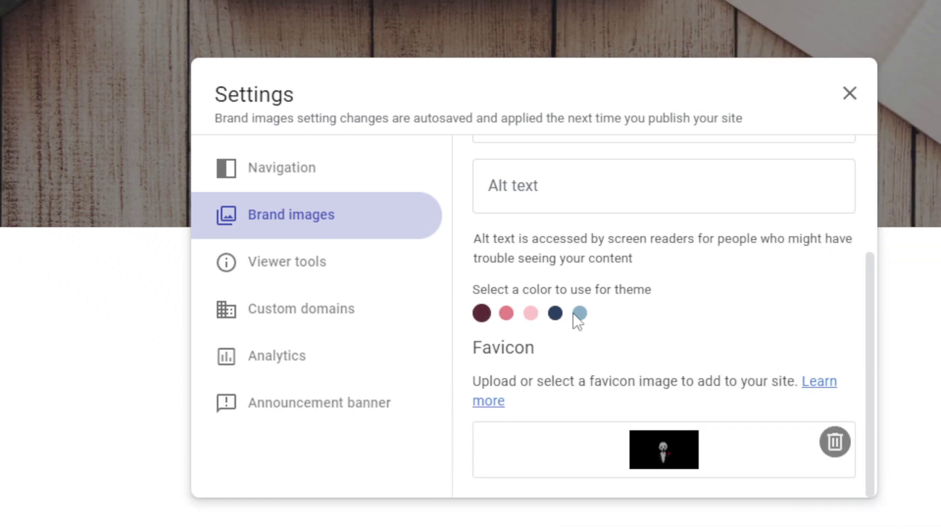
pyautogui.click(578, 313)
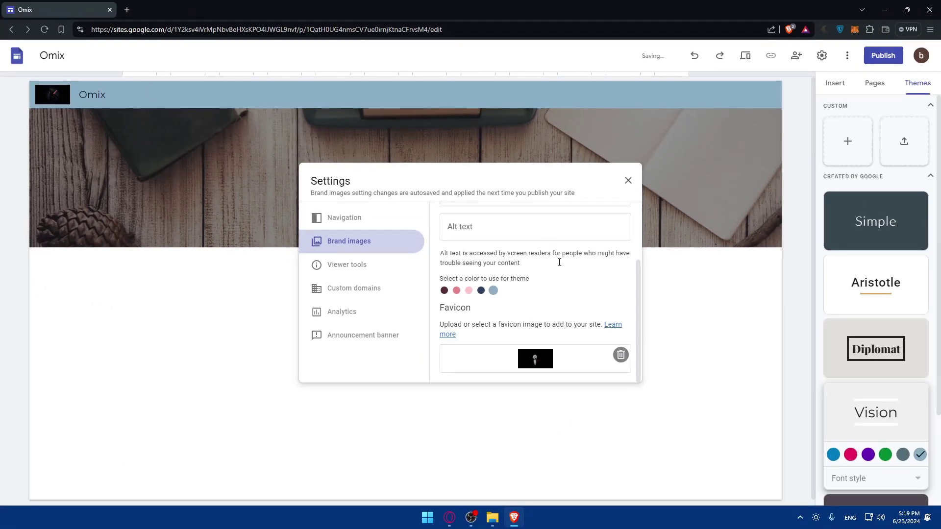
pyautogui.click(480, 290)
pyautogui.click(468, 290)
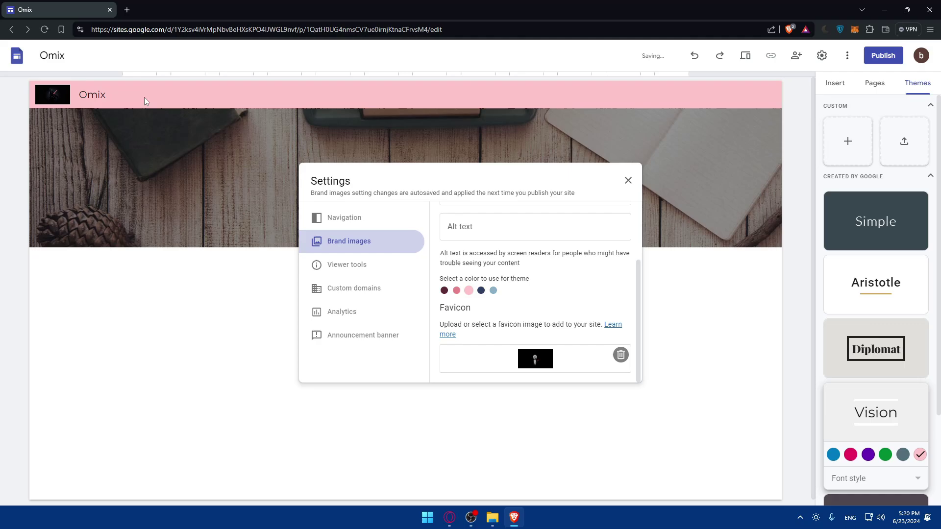
pyautogui.click(481, 291)
pyautogui.click(494, 291)
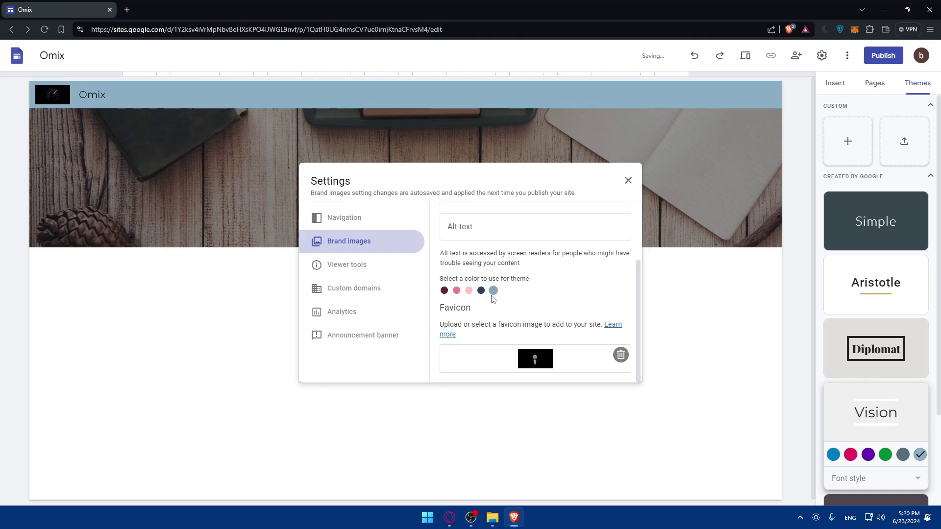
pyautogui.click(481, 291)
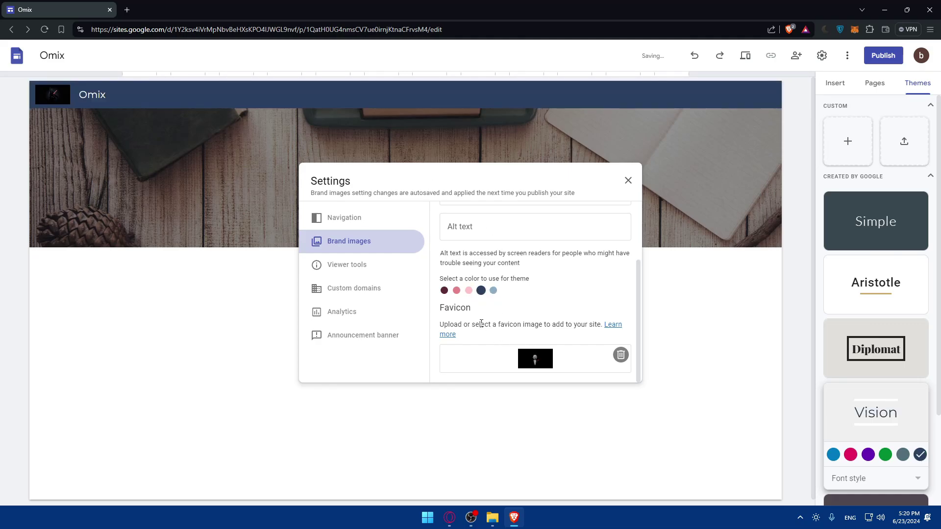
pyautogui.click(628, 181)
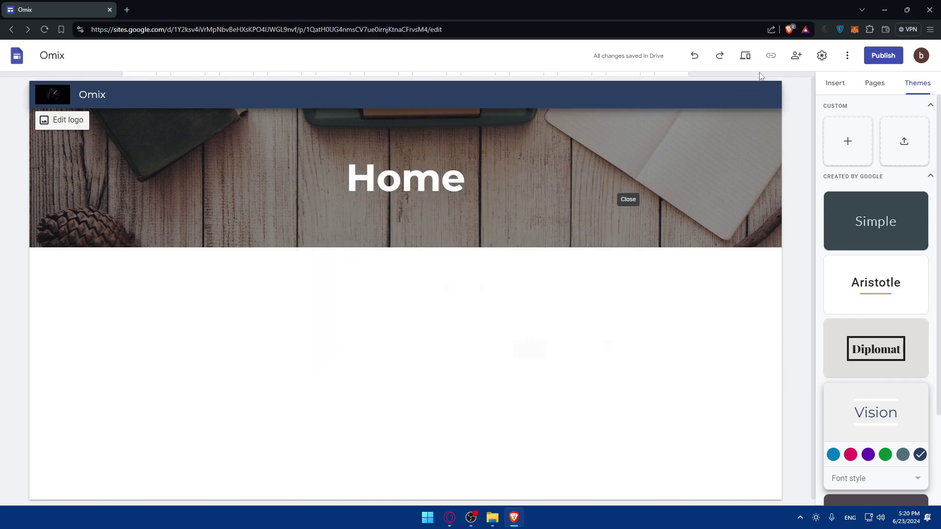
pyautogui.hotkey('ctrl', 'shift', 'p')
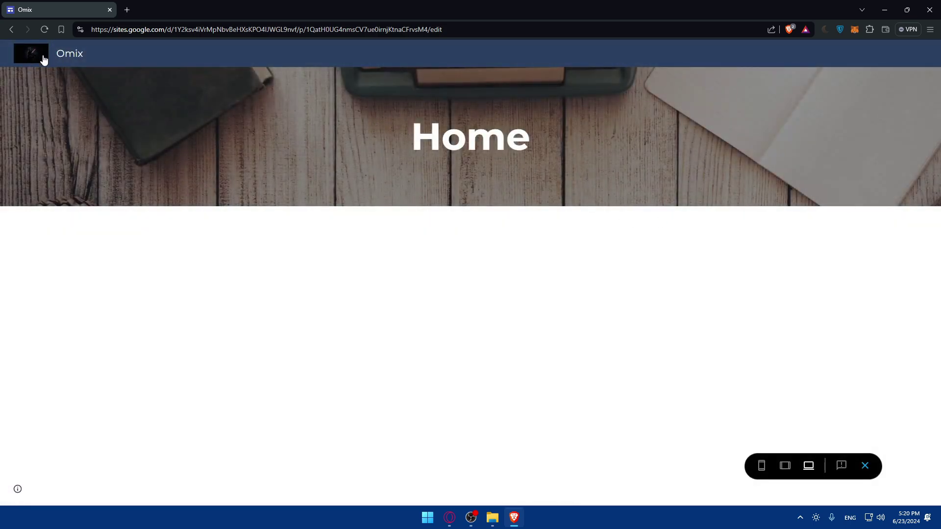
pyautogui.click(784, 467)
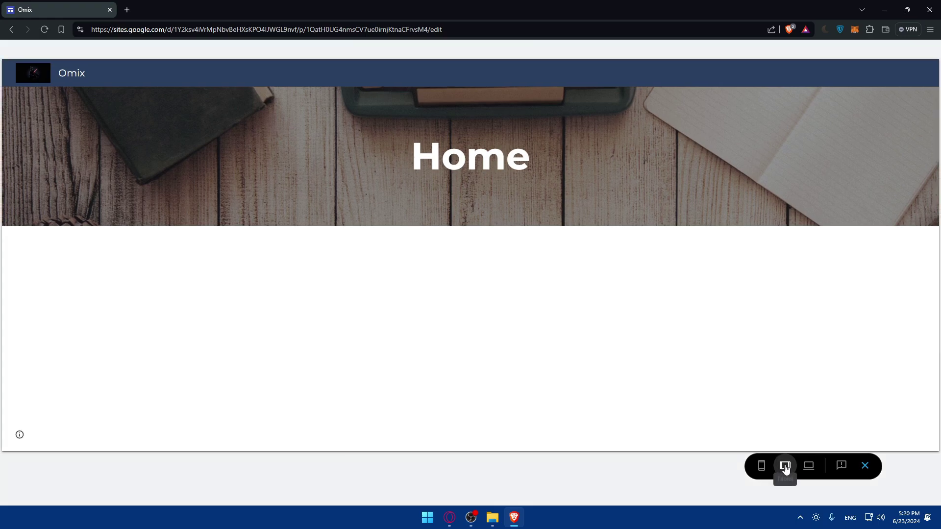
pyautogui.click(762, 467)
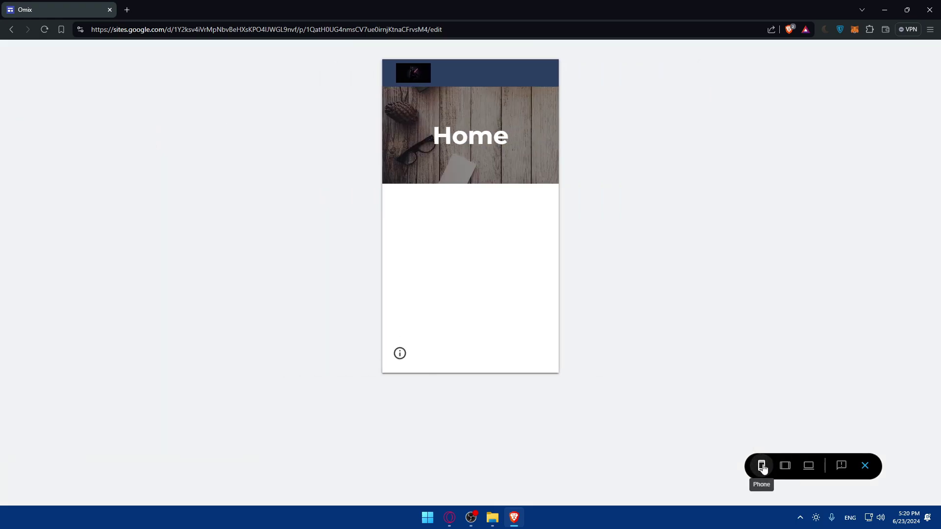
pyautogui.click(865, 466)
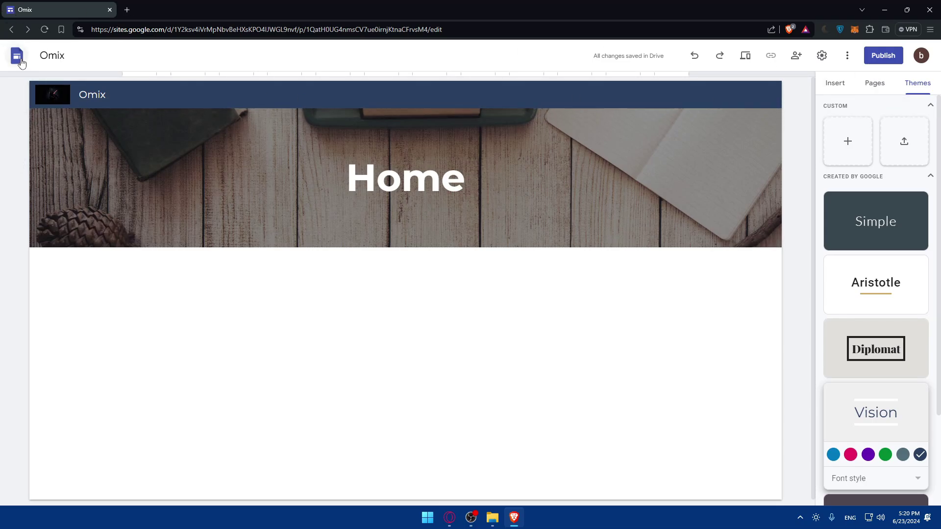
# Step: In the Pages list, create an Untitled page and delete it
pyautogui.scroll(-1, 439, 270)
pyautogui.scroll(1, 363, 216)
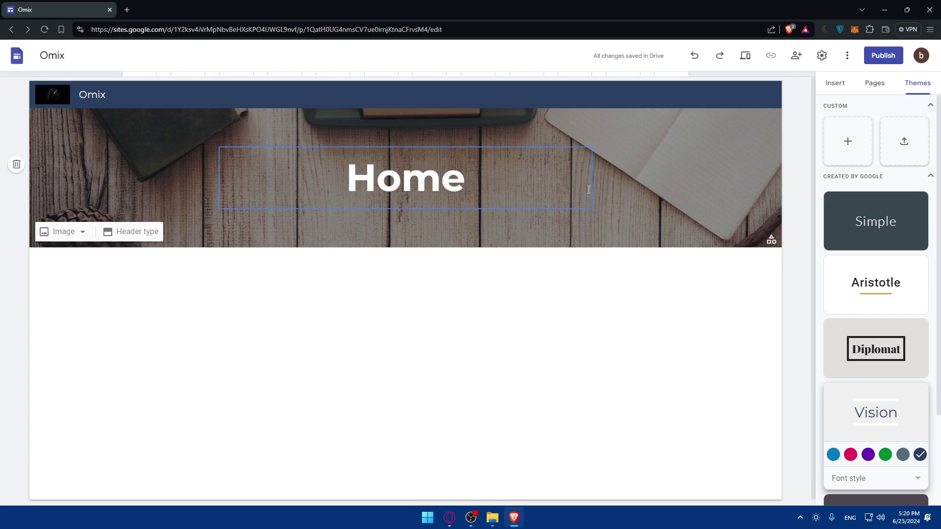
pyautogui.click(873, 85)
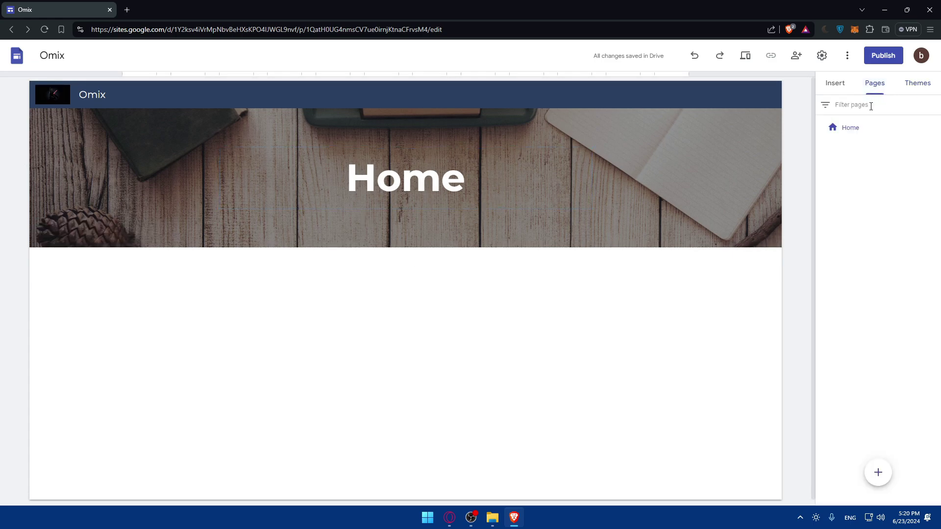
pyautogui.click(878, 473)
pyautogui.click(793, 203)
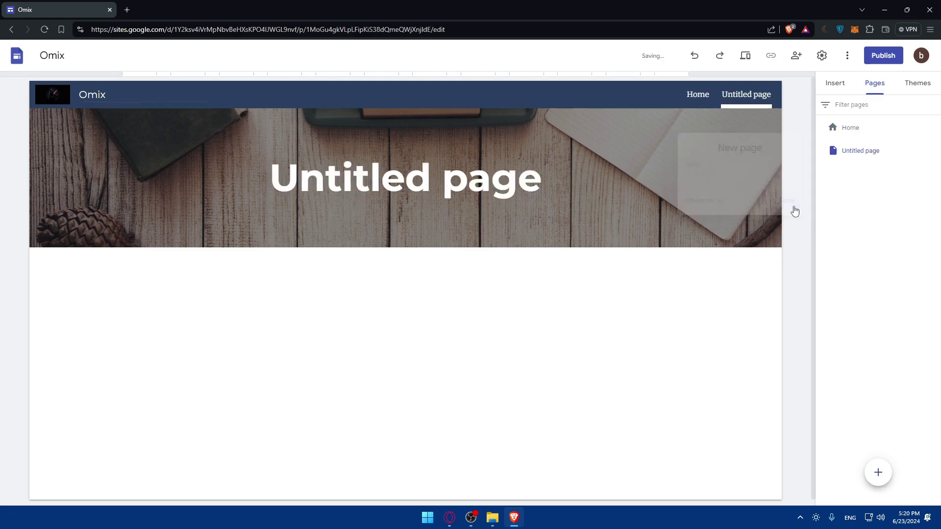
pyautogui.click(934, 150)
pyautogui.click(860, 272)
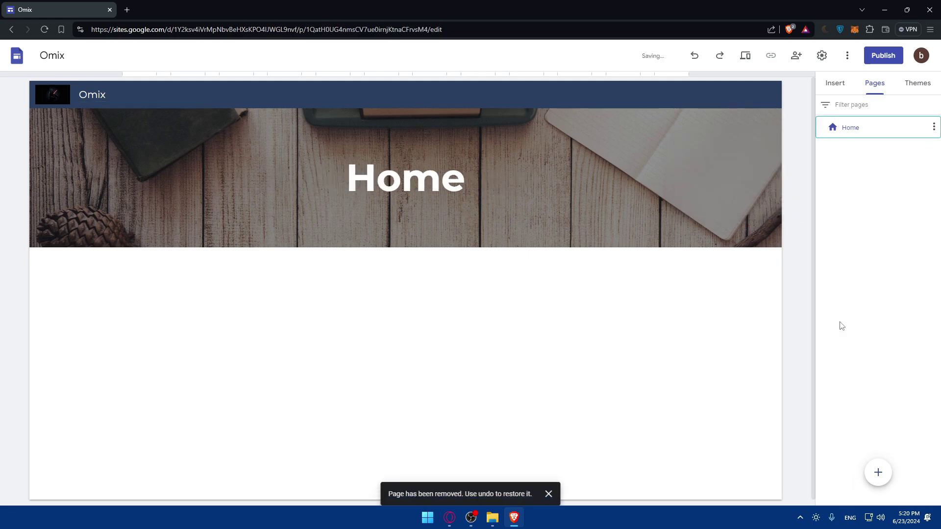
# Step: Dismiss the new page and menu section forms, then create and delete another Untitled page
pyautogui.click(878, 473)
pyautogui.click(919, 295)
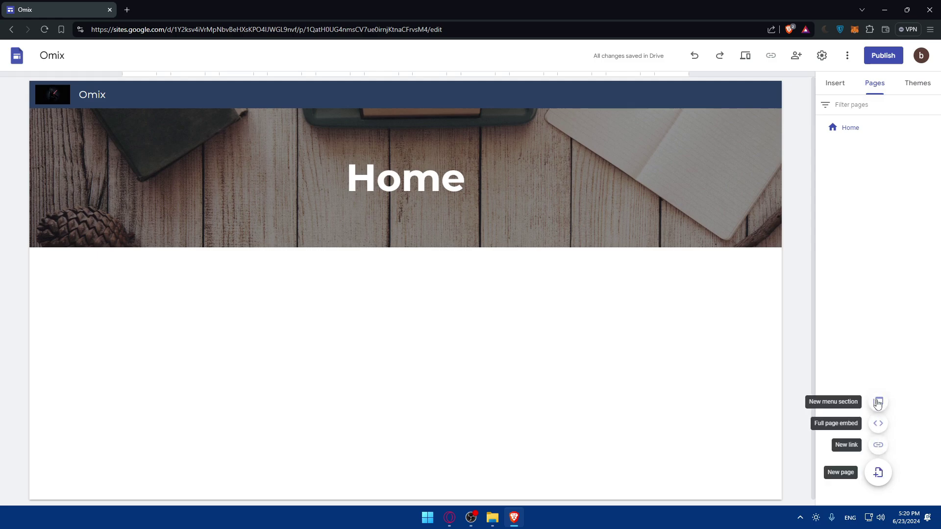
pyautogui.click(878, 402)
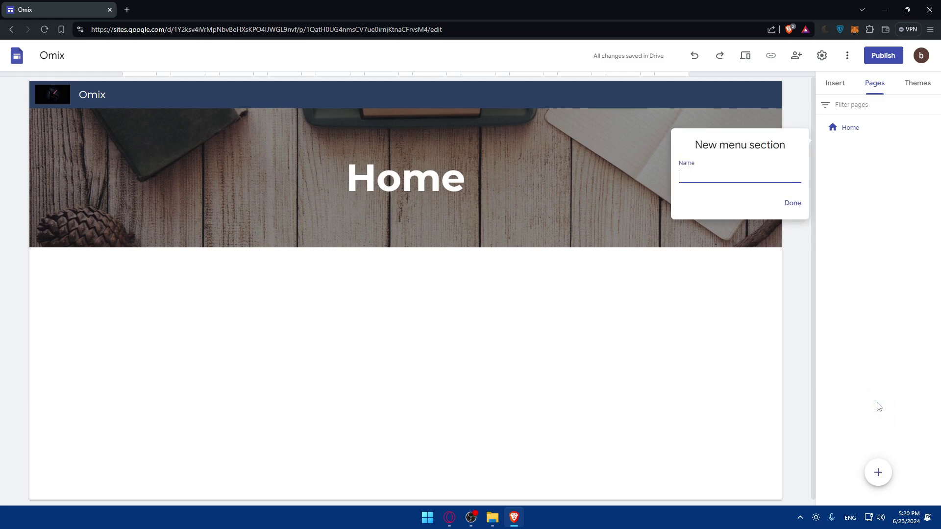
pyautogui.click(846, 267)
pyautogui.moveTo(878, 473)
pyautogui.click(876, 430)
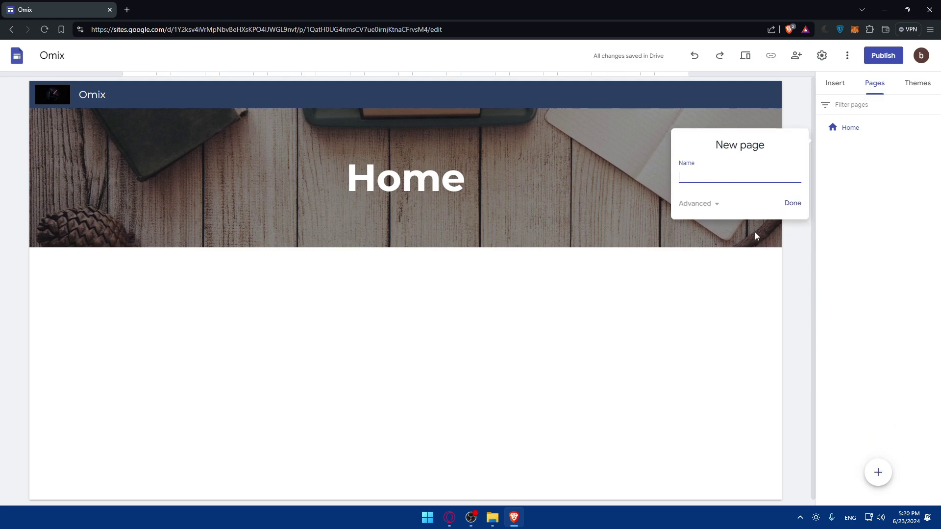
pyautogui.click(793, 203)
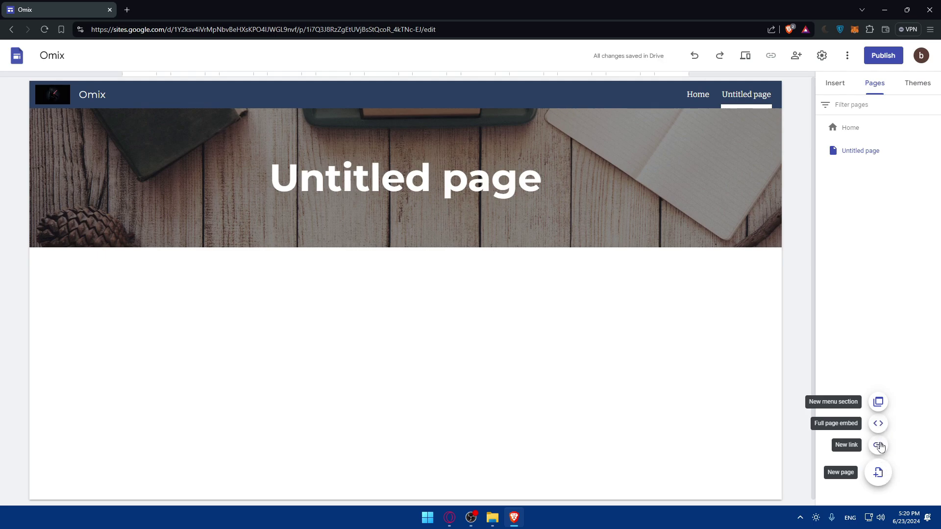
pyautogui.click(934, 149)
pyautogui.click(875, 277)
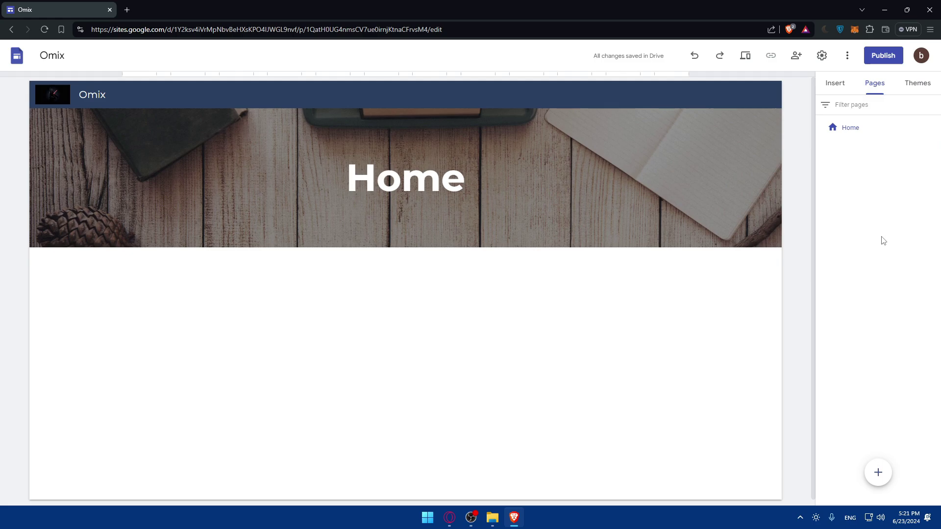
# Step: Create a new page named 'test'
pyautogui.click(879, 470)
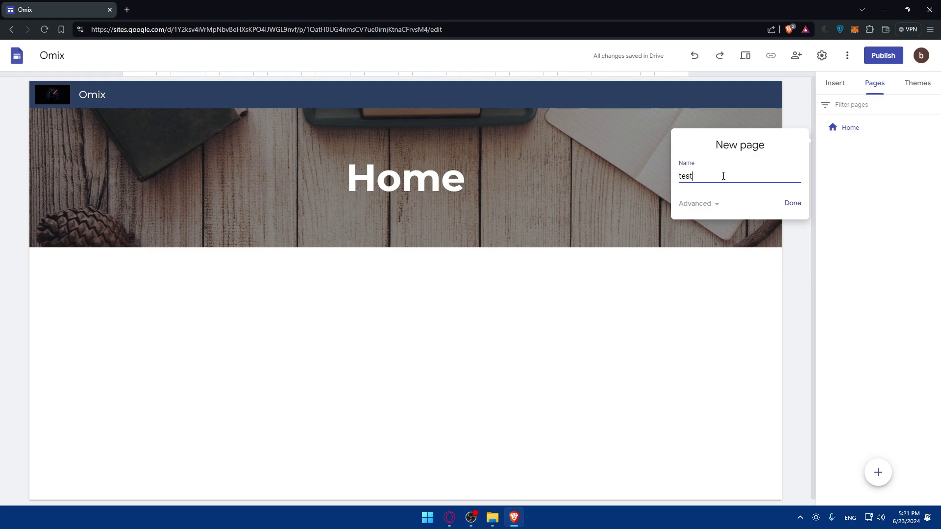
pyautogui.click(783, 207)
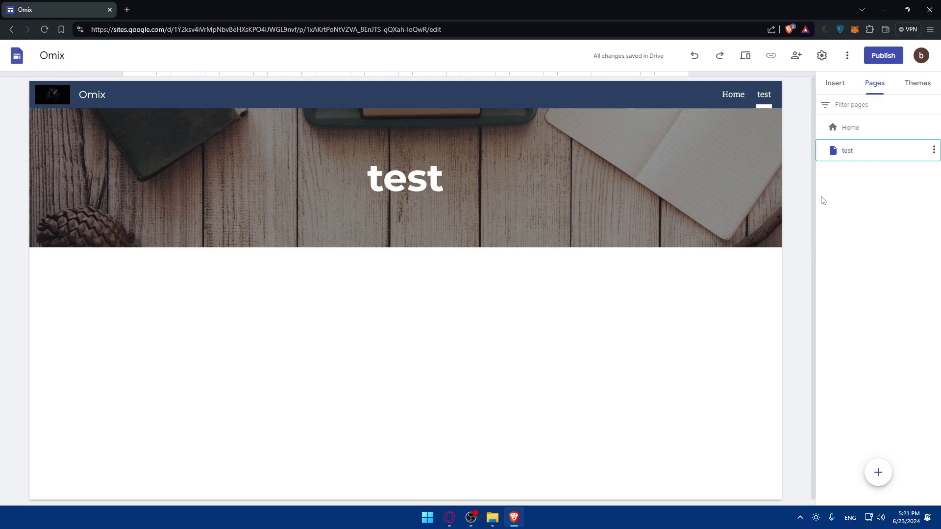
# Step: Add a text box and upload the blue moon image wallpaper (4).jpg into its own section
pyautogui.click(847, 87)
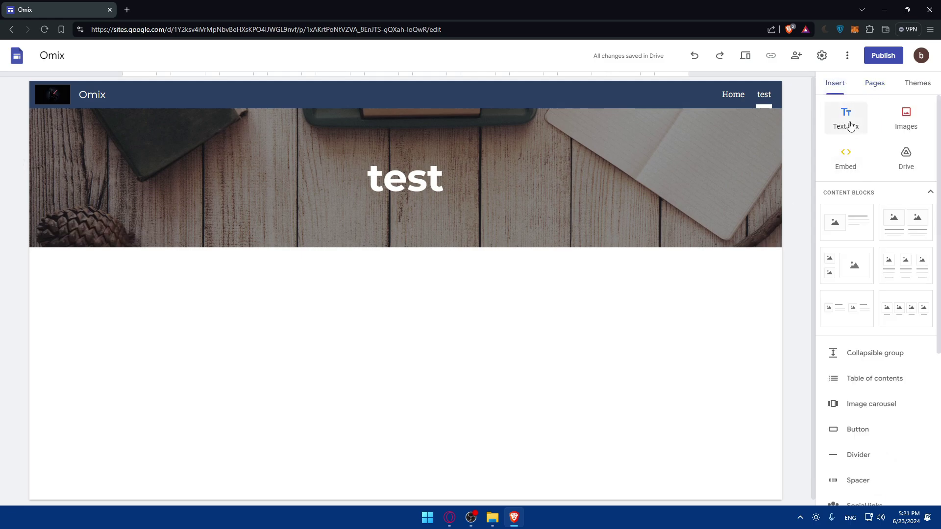
pyautogui.click(847, 121)
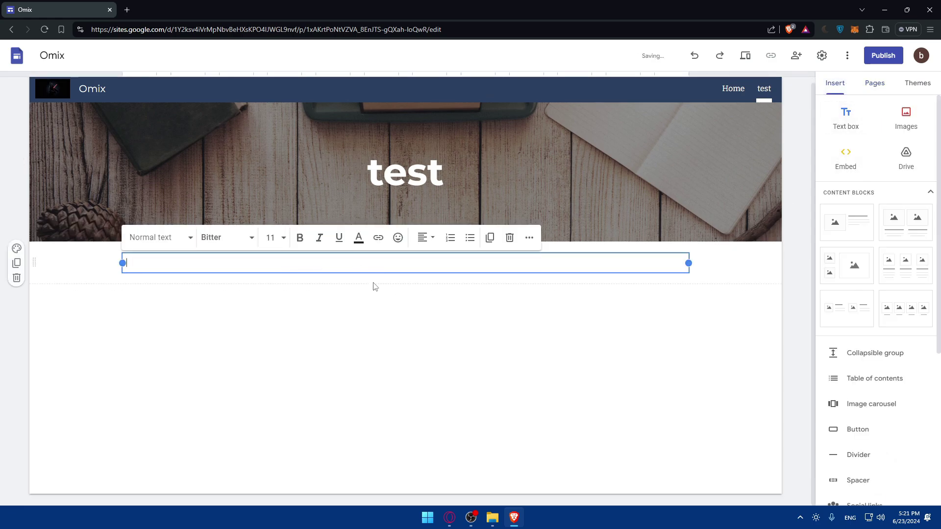
pyautogui.click(906, 118)
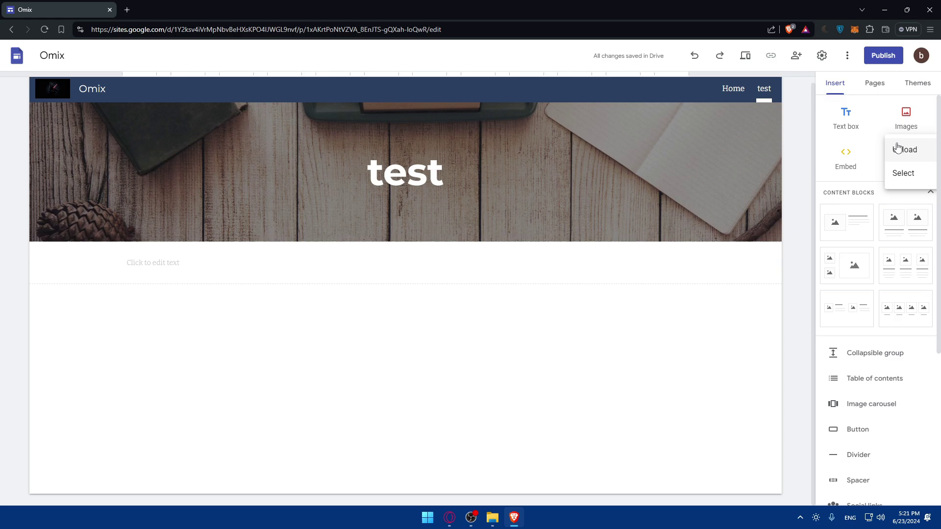
pyautogui.click(907, 174)
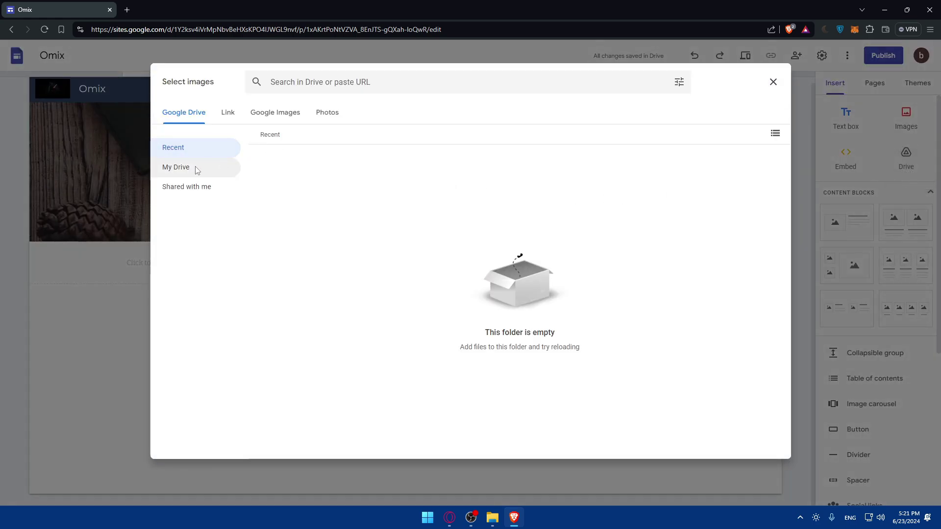
pyautogui.click(774, 83)
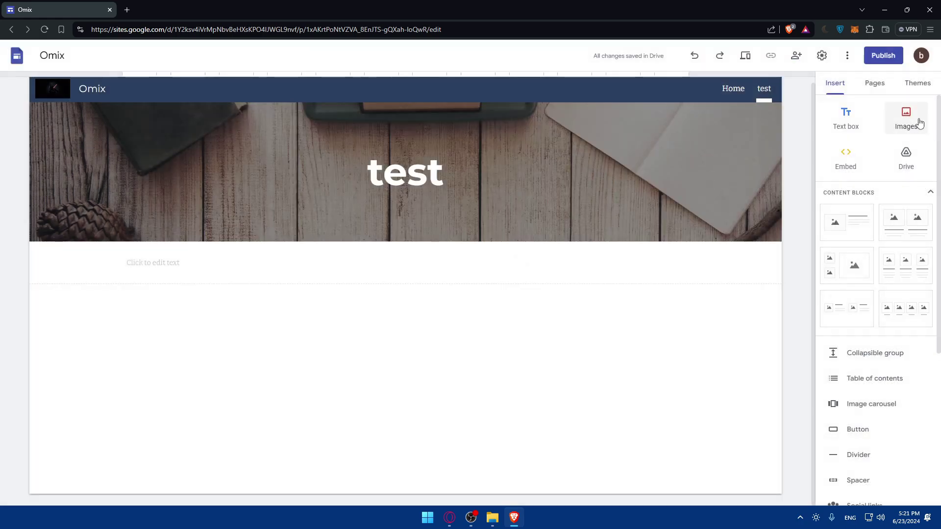
pyautogui.click(909, 118)
pyautogui.click(905, 149)
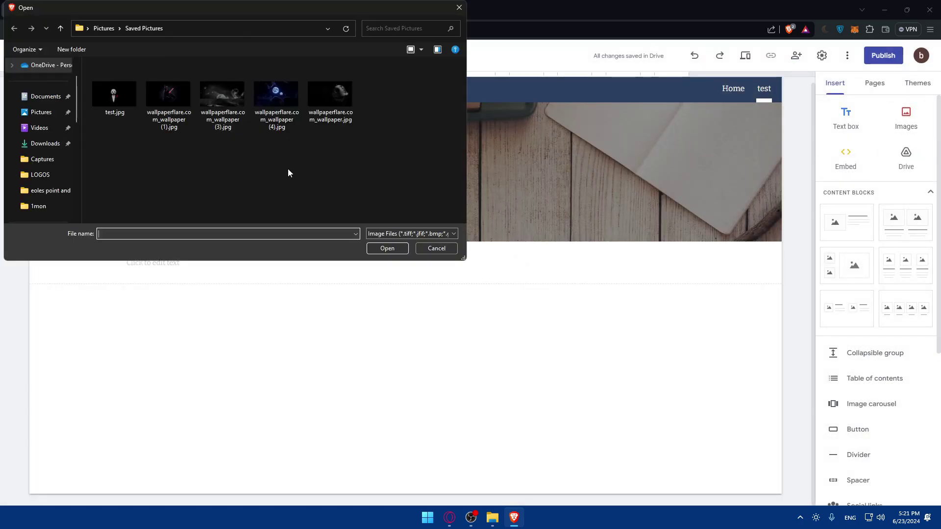
pyautogui.doubleClick(273, 94)
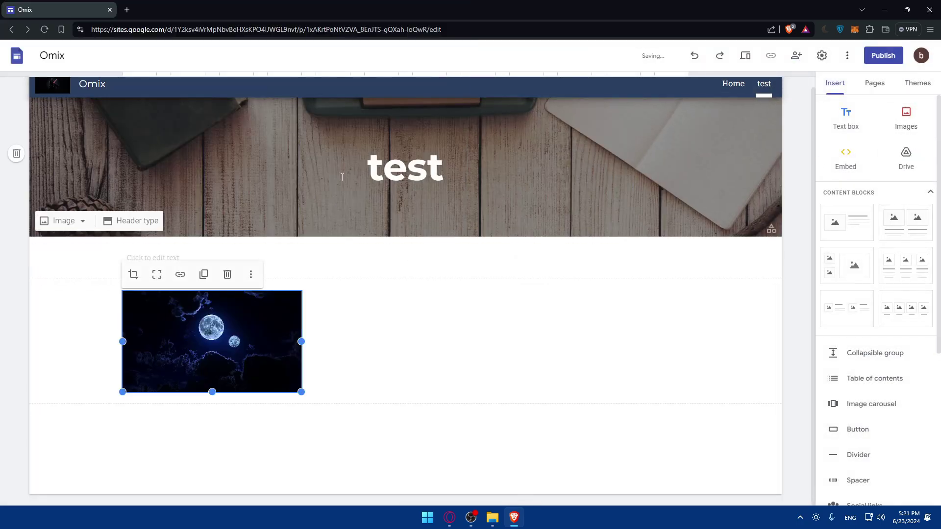
pyautogui.moveTo(210, 339); pyautogui.dragTo(348, 260)
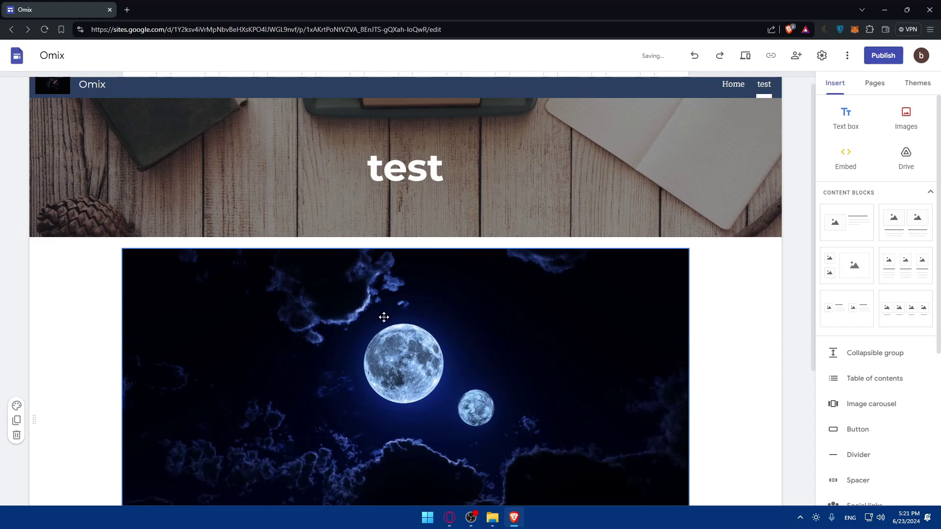
# Step: Narrow and reposition the moon image, leaving the empty text box beneath it
pyautogui.scroll(-3, 441, 313)
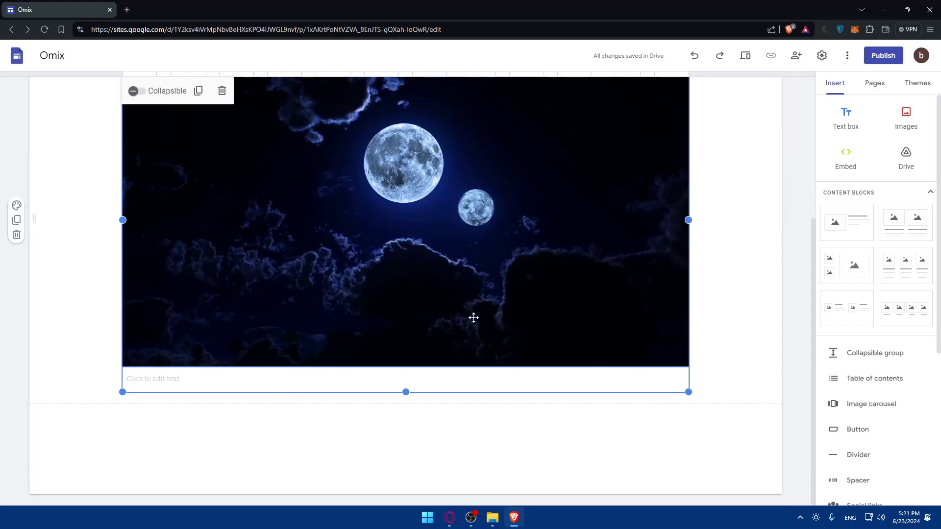
pyautogui.scroll(3, 259, 408)
pyautogui.scroll(-3, 420, 290)
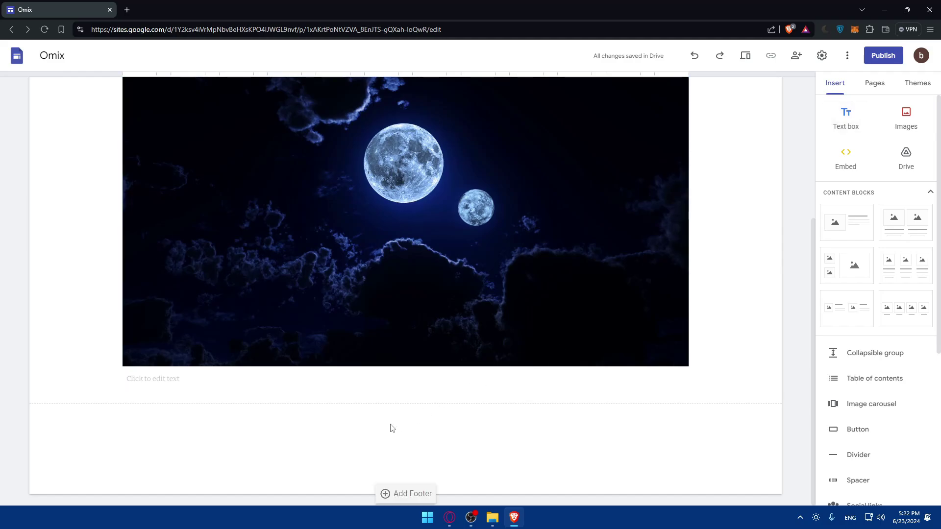
pyautogui.click(852, 128)
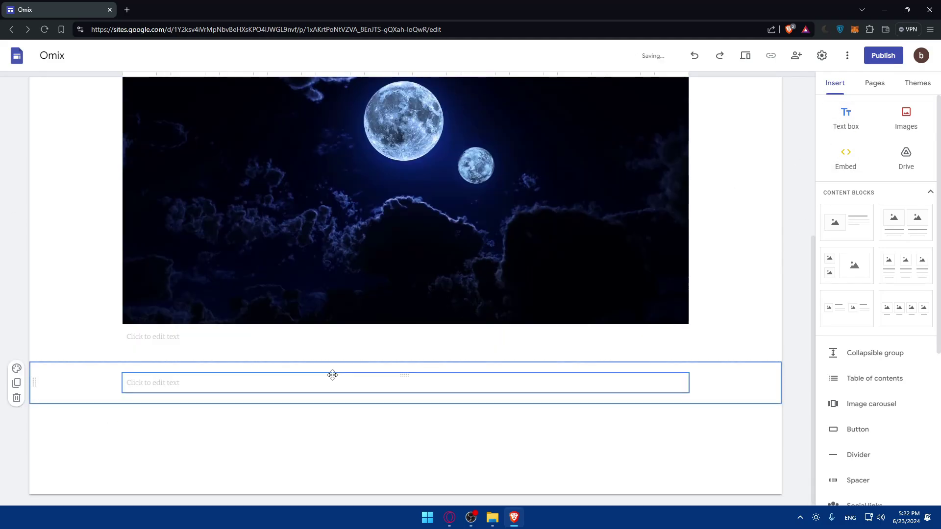
pyautogui.hotkey('ctrl', 'z')
pyautogui.click(384, 401)
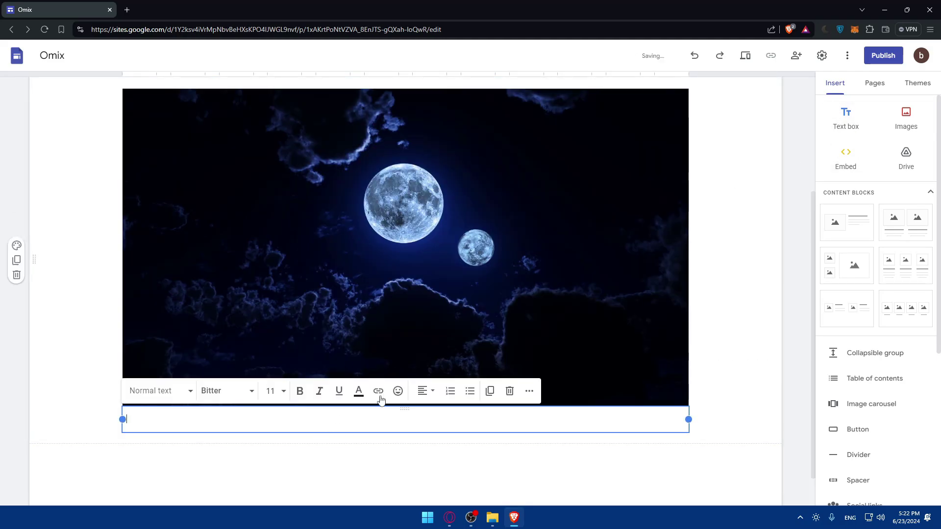
pyautogui.click(597, 392)
pyautogui.moveTo(682, 406); pyautogui.dragTo(668, 229)
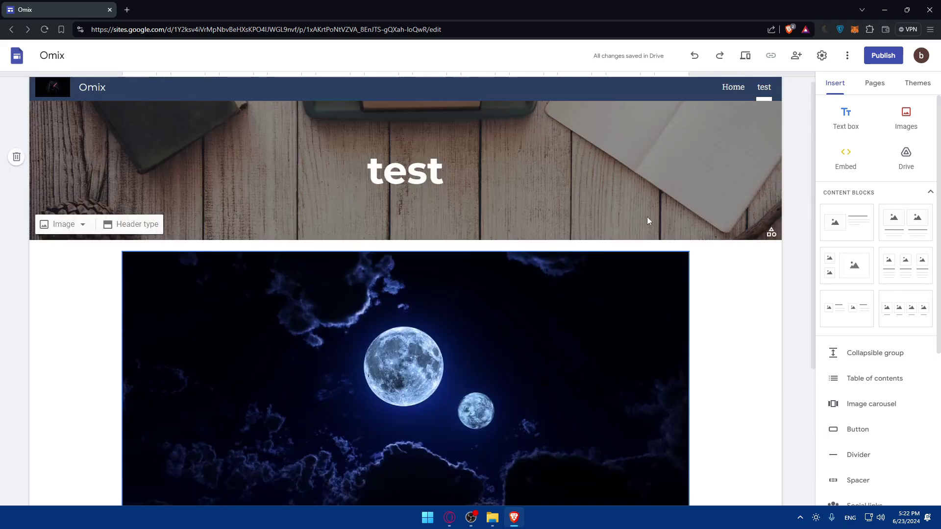
pyautogui.scroll(-2, 668, 229)
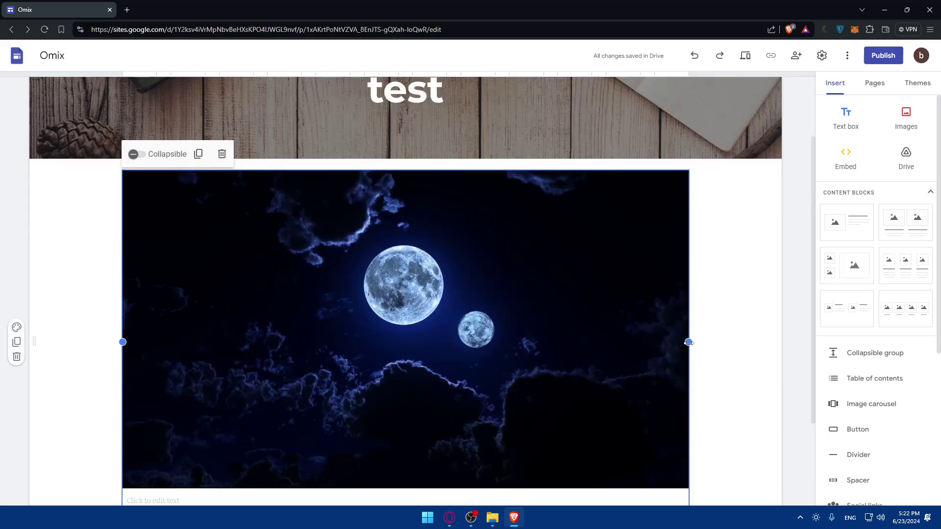
pyautogui.moveTo(689, 341); pyautogui.dragTo(633, 344)
pyautogui.moveTo(523, 353); pyautogui.dragTo(437, 332)
pyautogui.scroll(-4, 437, 339)
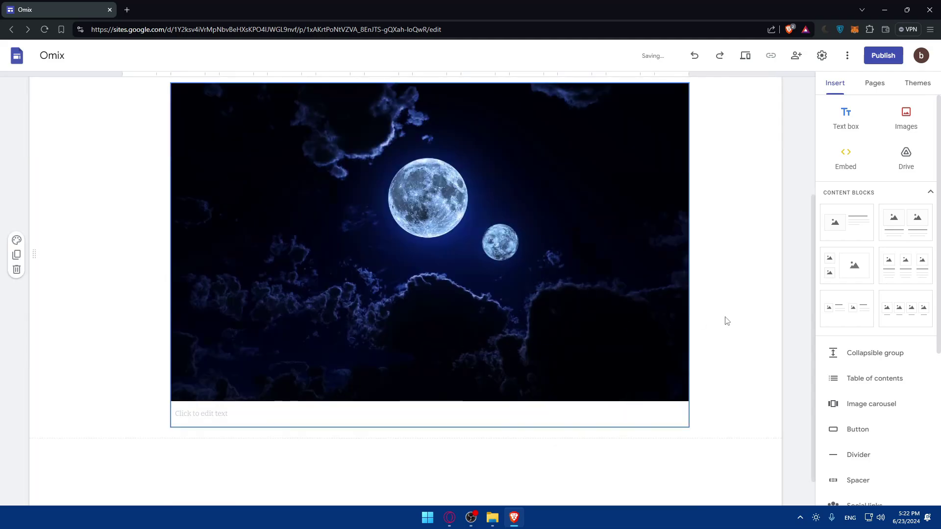
pyautogui.click(296, 381)
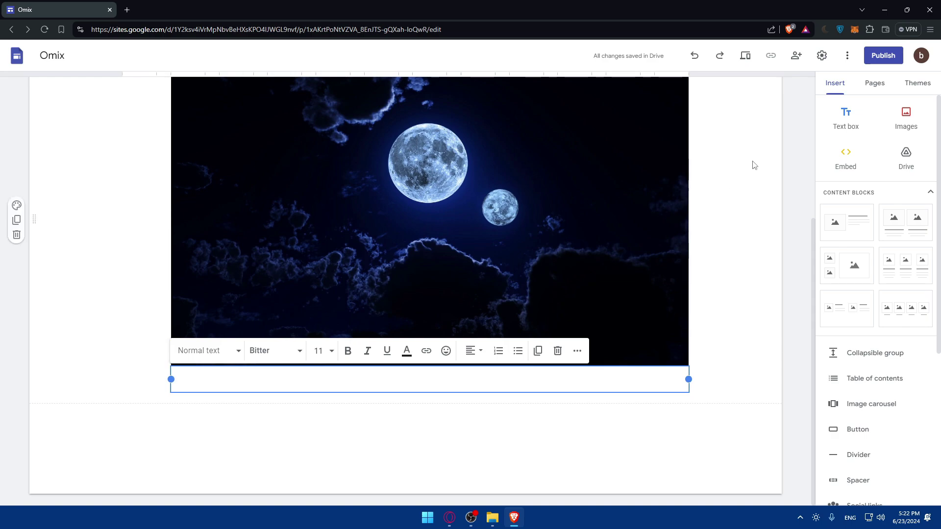
pyautogui.scroll(-2, 902, 166)
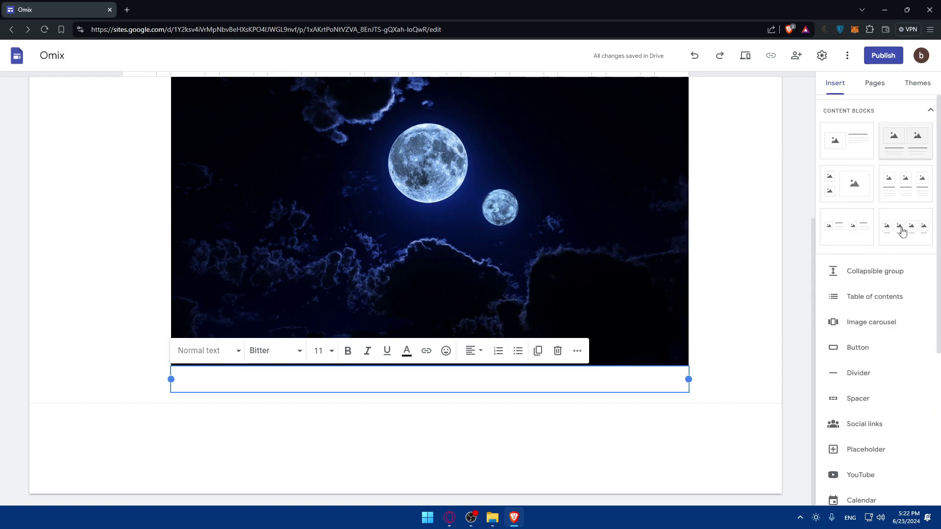
pyautogui.scroll(-3, 903, 227)
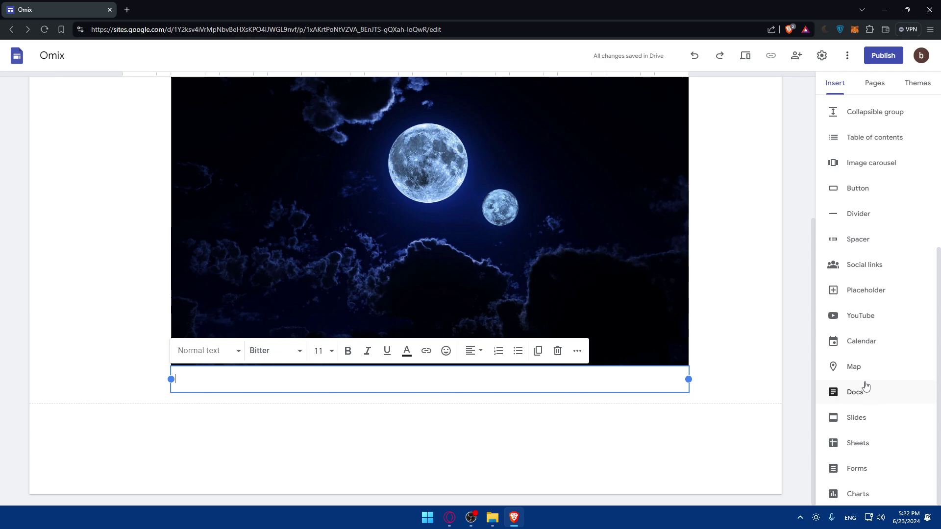
pyautogui.scroll(5, 864, 377)
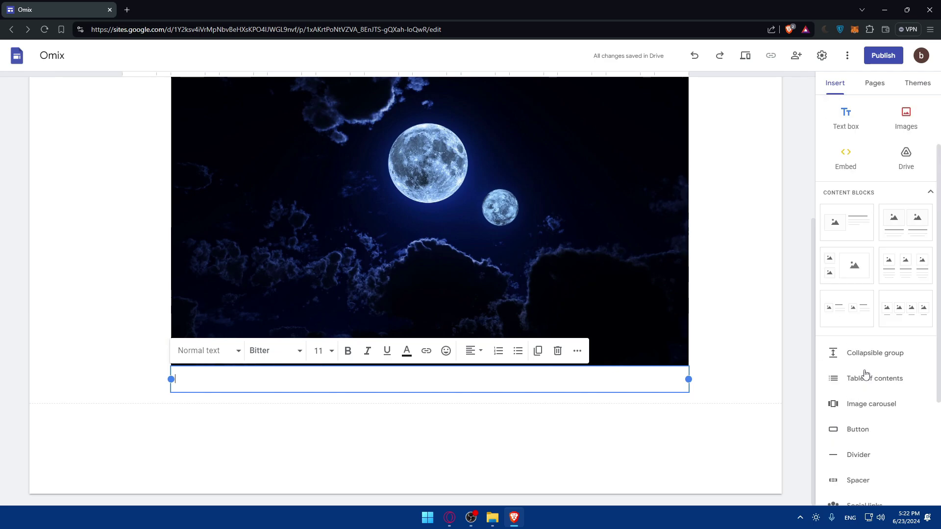
# Step: Insert an image carousel of five uploaded images, including test.jpg, and centre it
pyautogui.click(875, 407)
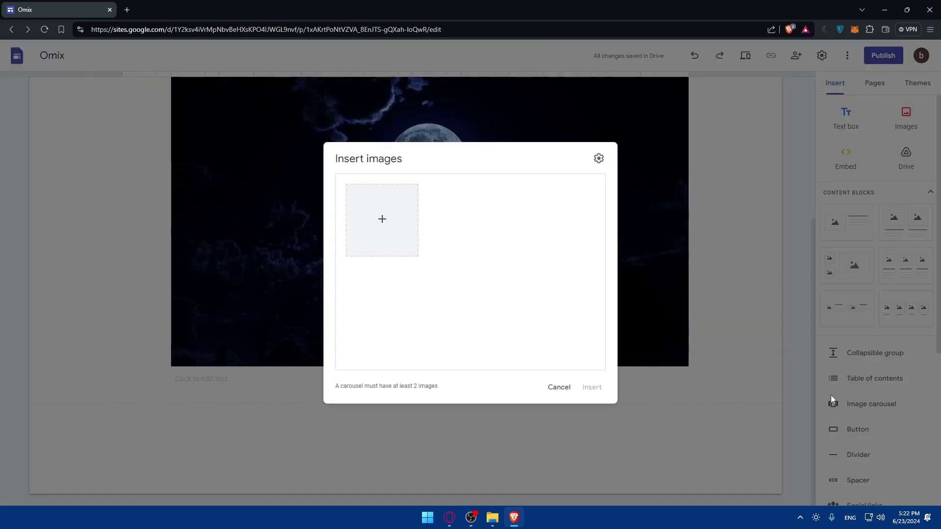
pyautogui.click(383, 221)
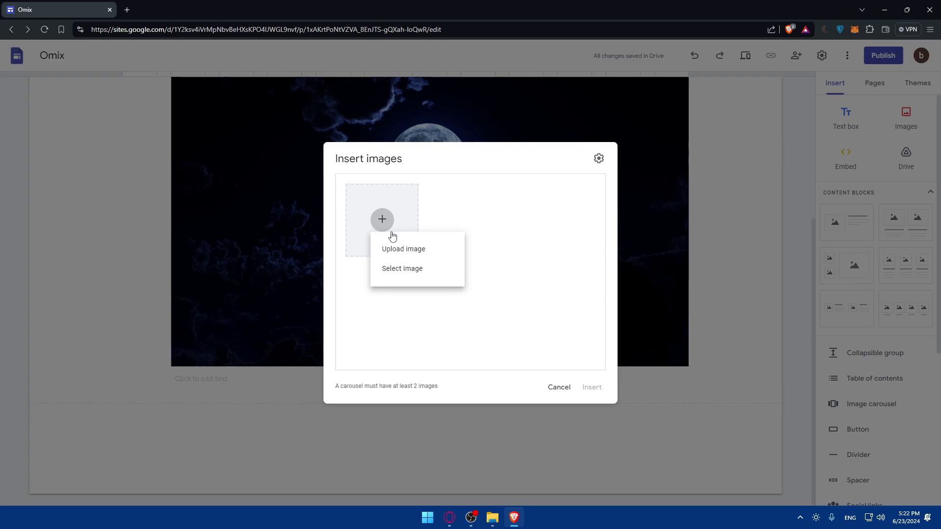
pyautogui.click(415, 250)
pyautogui.click(141, 117)
pyautogui.keyDown('ctrl'); pyautogui.click(193, 103); pyautogui.keyUp('ctrl')
pyautogui.keyDown('ctrl'); pyautogui.click(223, 94); pyautogui.keyUp('ctrl')
pyautogui.keyDown('ctrl'); pyautogui.click(276, 93); pyautogui.keyUp('ctrl')
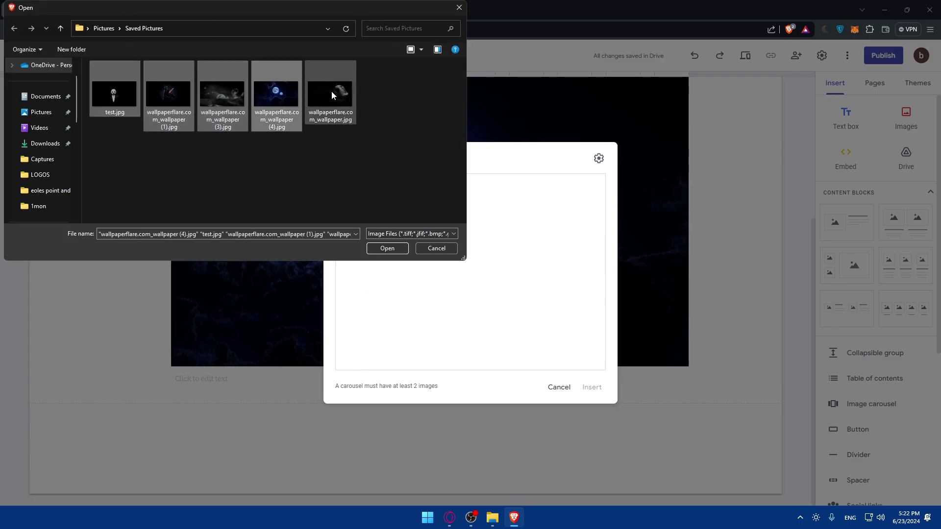
pyautogui.keyDown('ctrl'); pyautogui.click(332, 91); pyautogui.keyUp('ctrl')
pyautogui.click(400, 249)
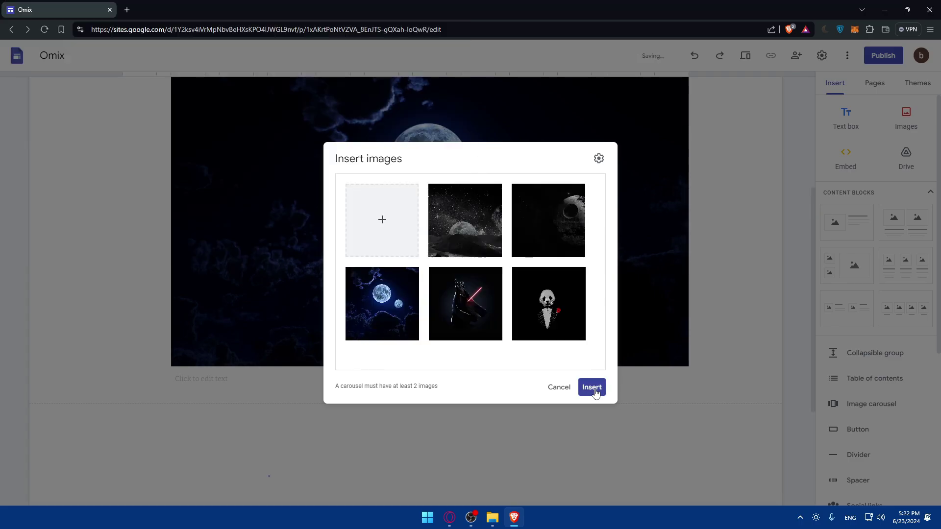
pyautogui.click(593, 387)
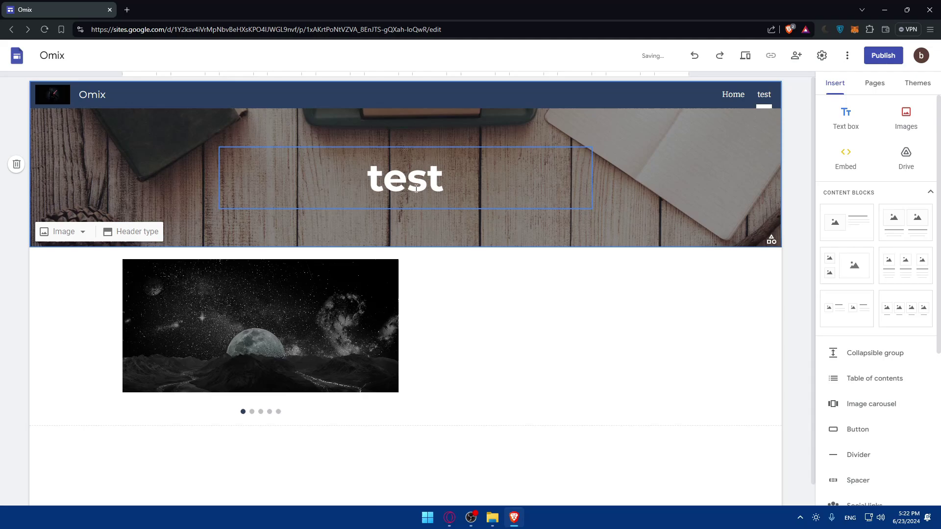
pyautogui.moveTo(294, 314); pyautogui.dragTo(417, 314)
pyautogui.moveTo(539, 349); pyautogui.dragTo(513, 359)
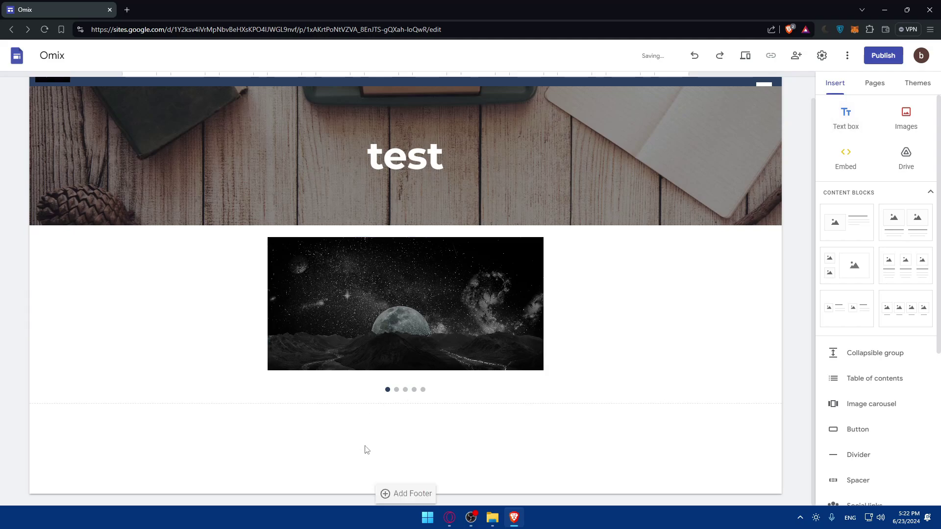
# Step: Add a text box of several filler lines below the carousel, then preview the site
pyautogui.click(853, 119)
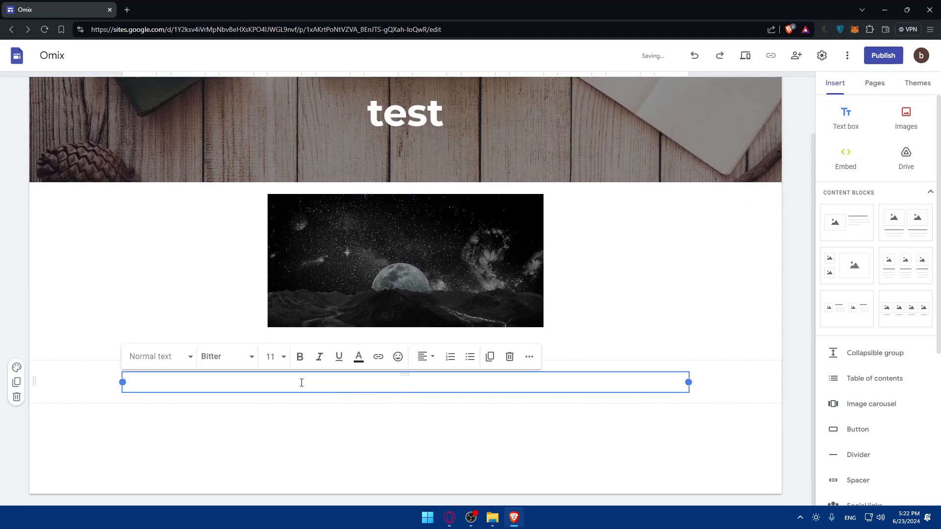
pyautogui.write("sdlkgolasdj;lh'jdfsp'hmn;")
pyautogui.press('Return')
pyautogui.write('lsnmgh')
pyautogui.press('Return')
pyautogui.write('p[asdng')
pyautogui.press('Return')
pyautogui.write('dsanf;o hgasdfh;dkafsng')
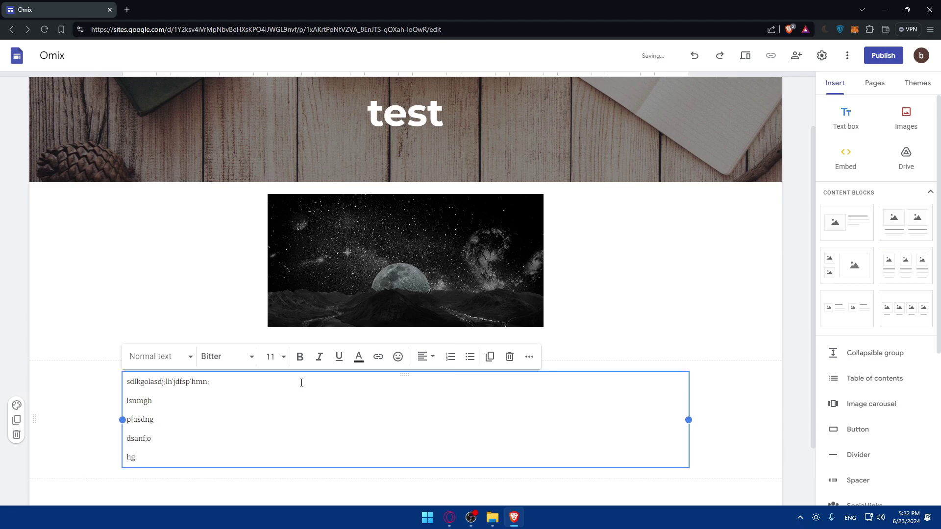
pyautogui.write('; dF nh;d')
pyautogui.hotkey('shift', 'Return')
pyautogui.write("SFHasf[l'hNSADA")
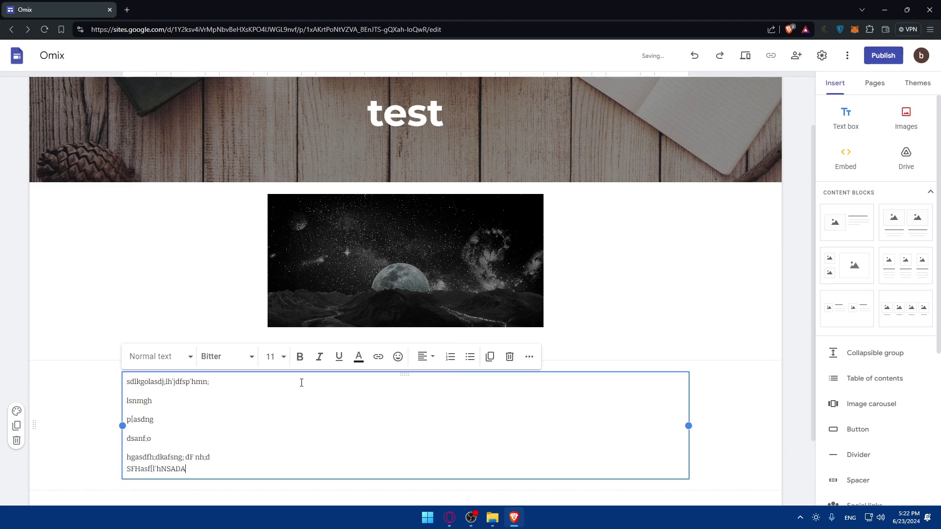
pyautogui.click(536, 284)
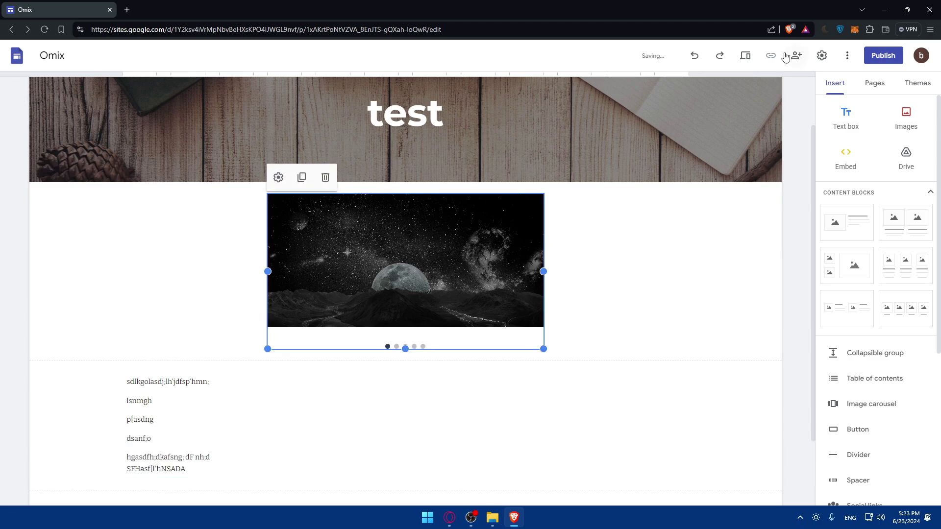
pyautogui.click(745, 55)
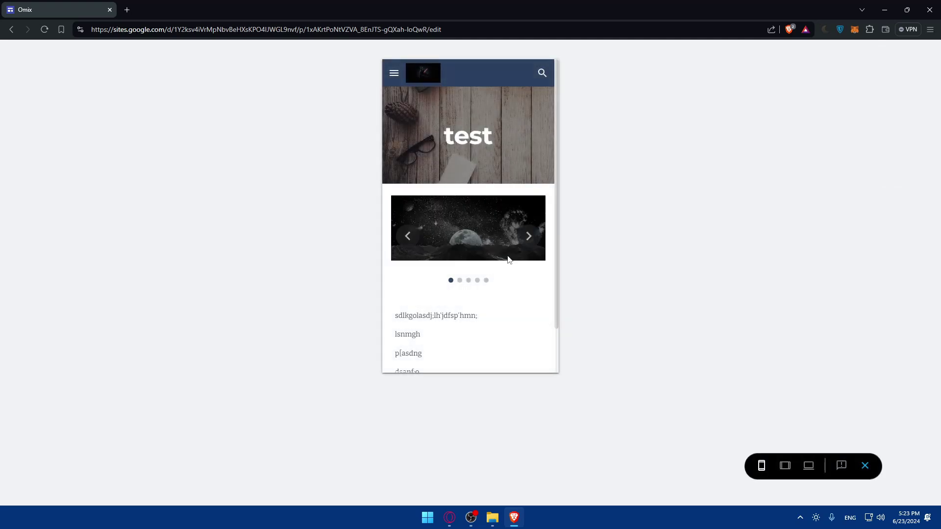
pyautogui.click(530, 238)
pyautogui.click(530, 238)
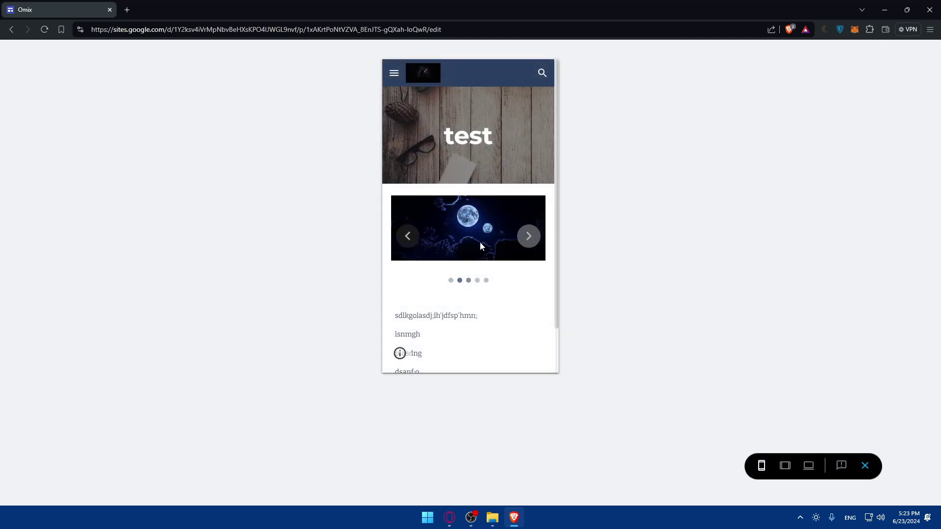
pyautogui.click(527, 238)
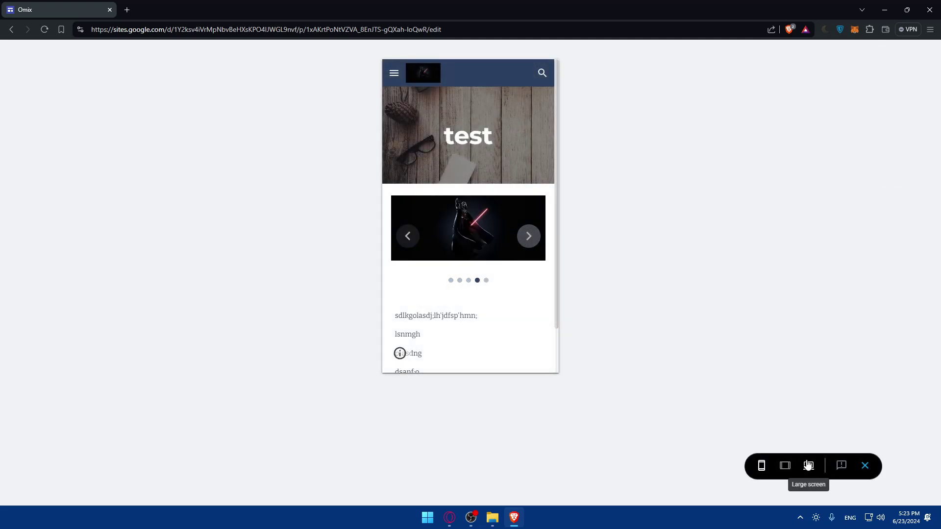
pyautogui.scroll(-2, 489, 327)
pyautogui.click(785, 466)
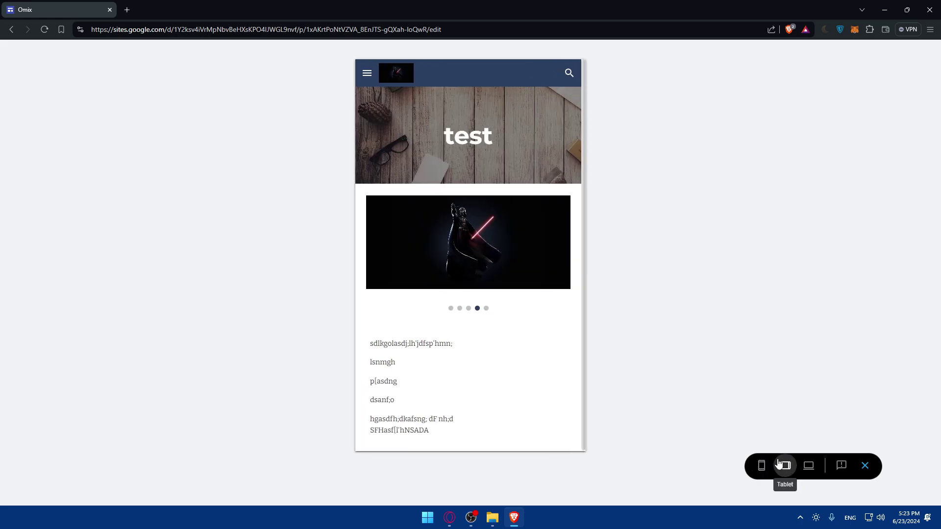
pyautogui.click(809, 465)
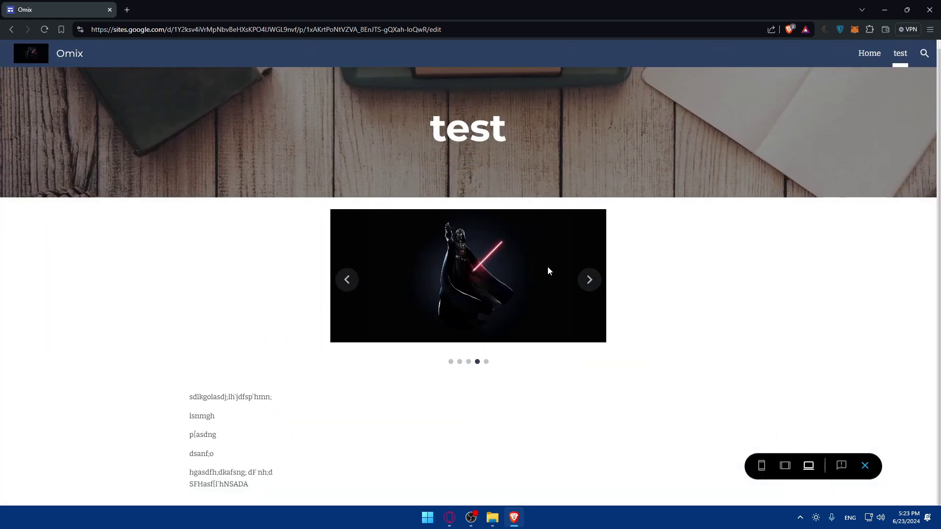
pyautogui.click(348, 283)
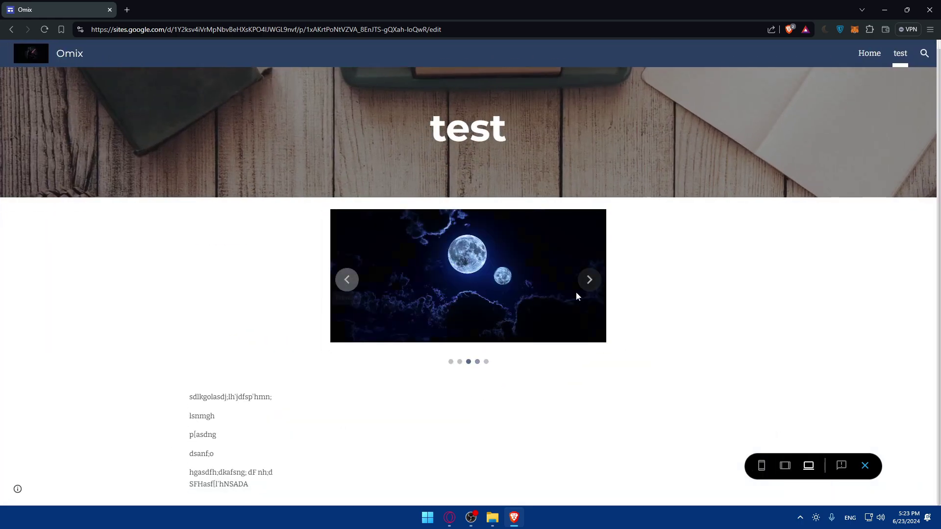
pyautogui.click(346, 284)
pyautogui.click(762, 465)
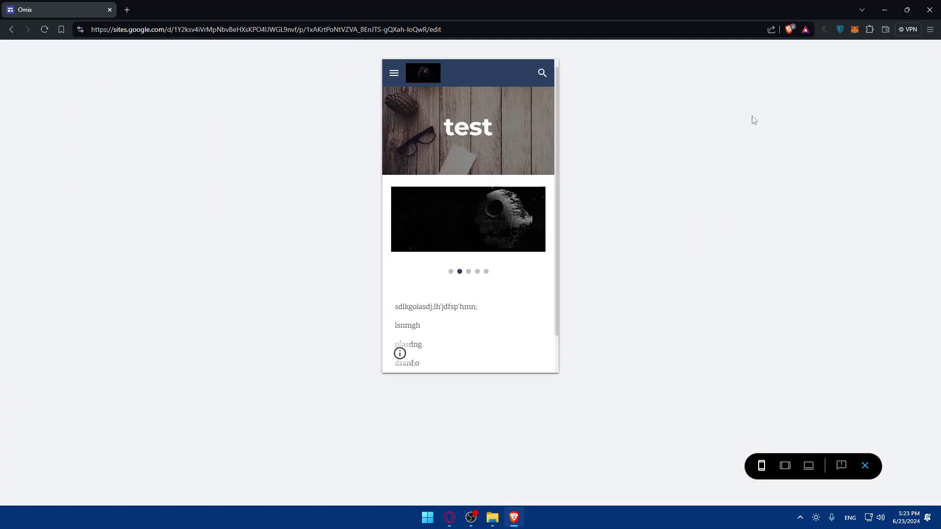
pyautogui.click(11, 30)
pyautogui.scroll(-3, 442, 226)
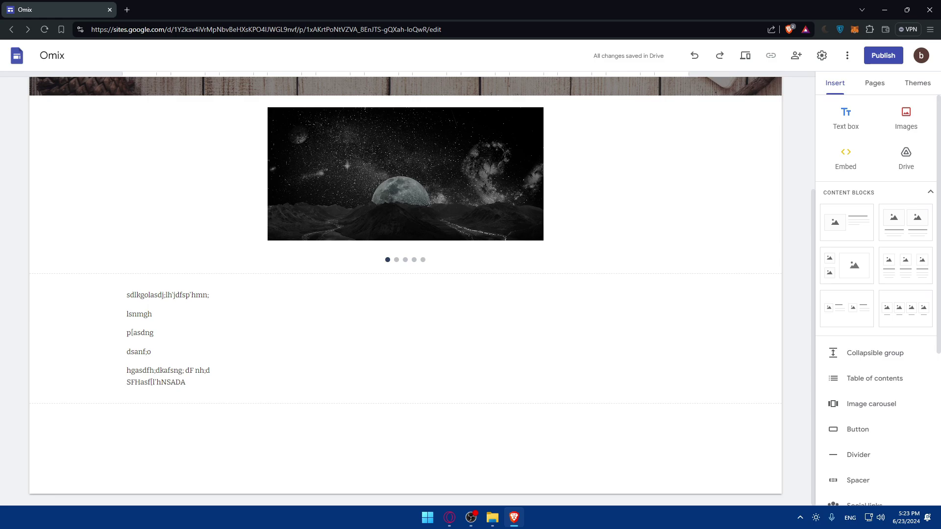
# Step: Publish the Omix site at sites.google.com/view/omixxw
pyautogui.click(883, 55)
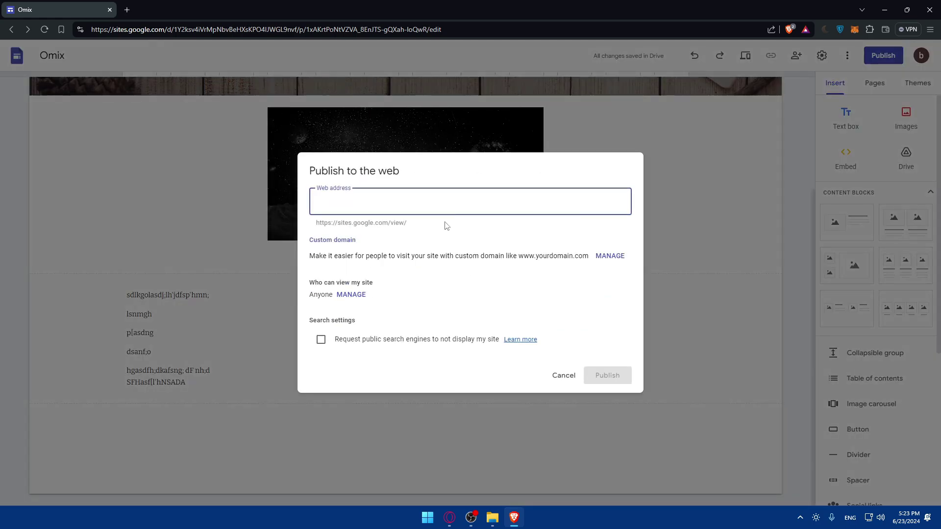
pyautogui.moveTo(411, 229); pyautogui.dragTo(316, 225)
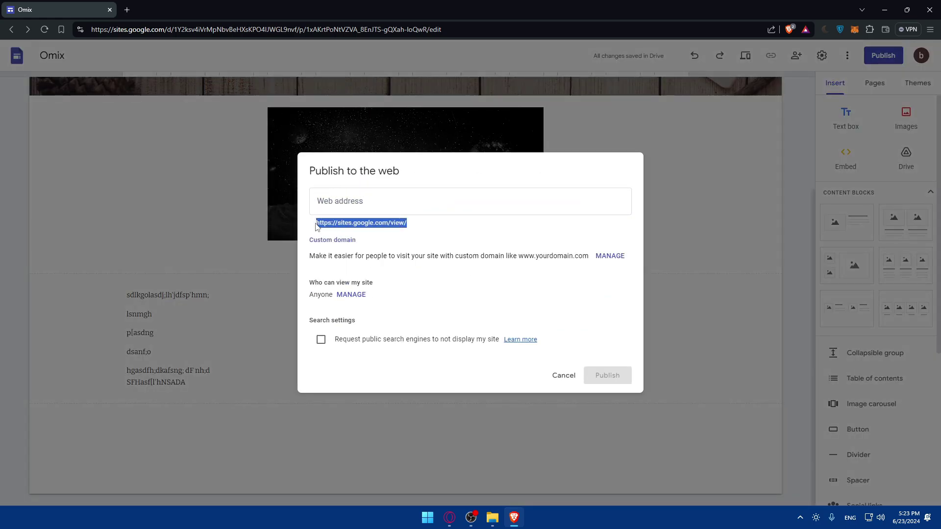
pyautogui.click(378, 204)
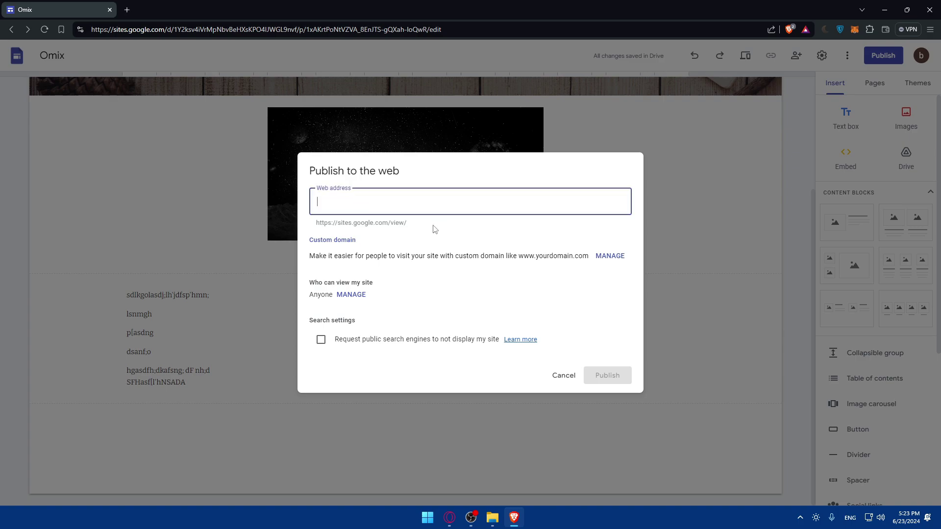
pyautogui.write('omixx')
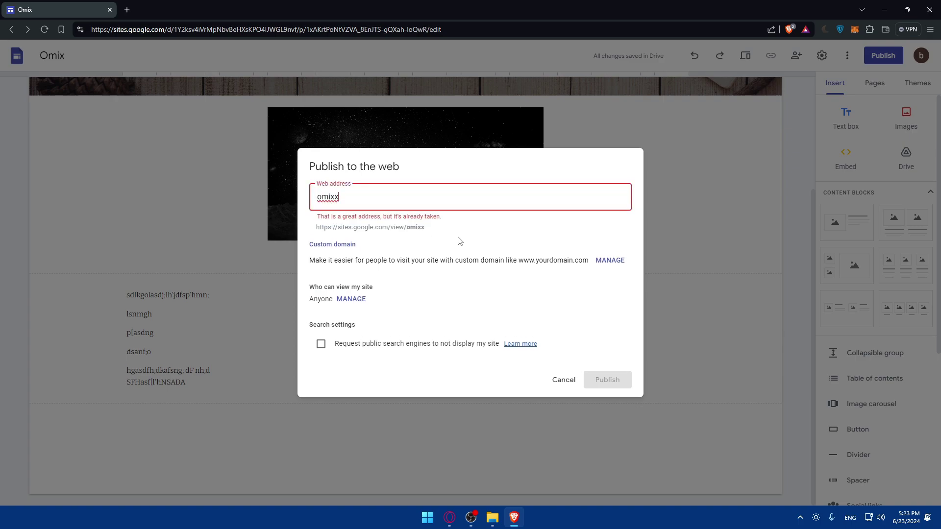
pyautogui.write('w')
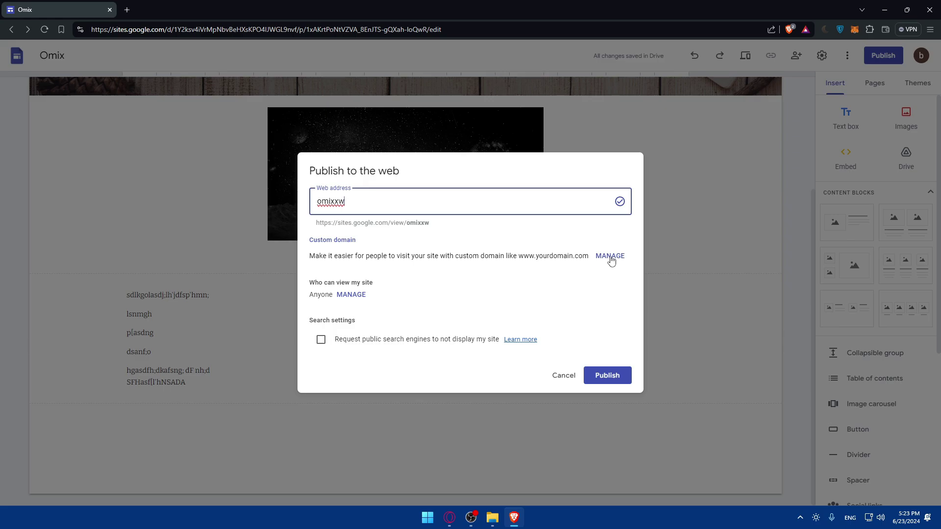
pyautogui.click(611, 377)
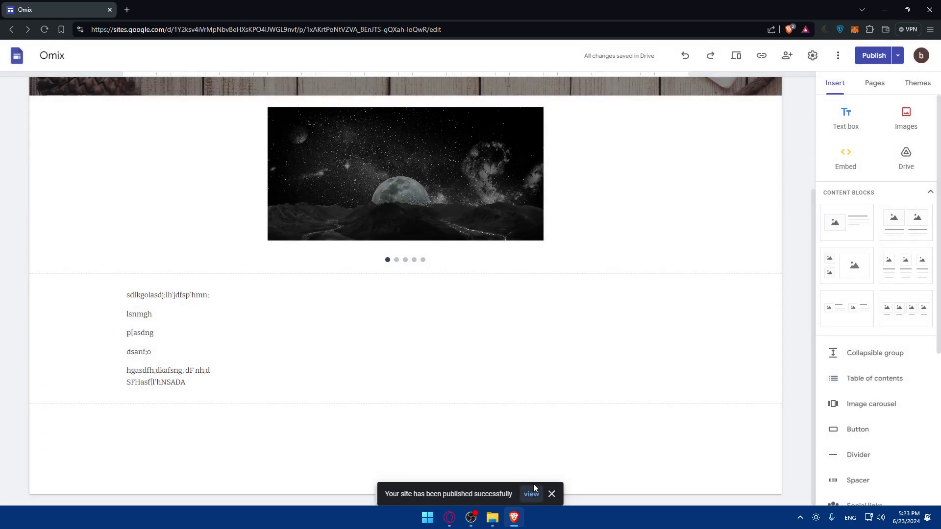
# Step: Browse the live Omix site's Home and test pages and advance the carousel, then close that tab and show the editor's Publish dropdown
pyautogui.click(531, 493)
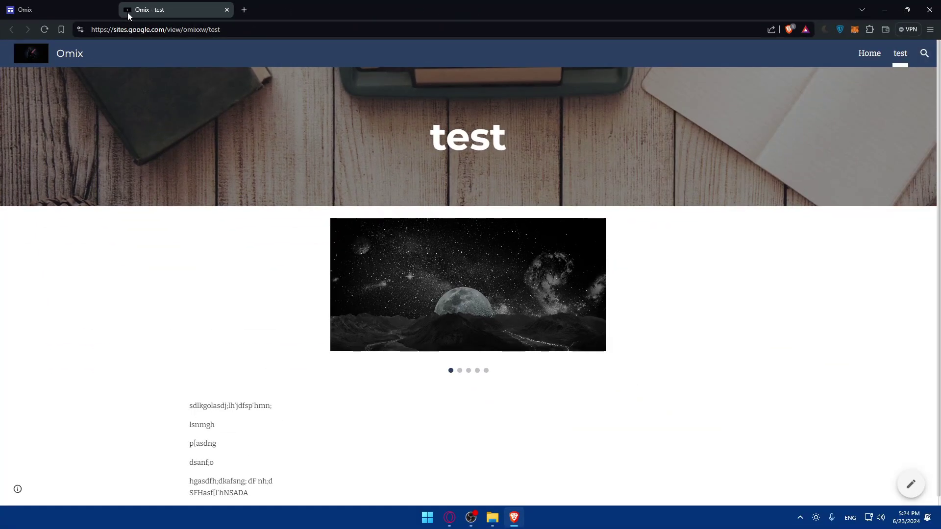
pyautogui.scroll(-1, 372, 223)
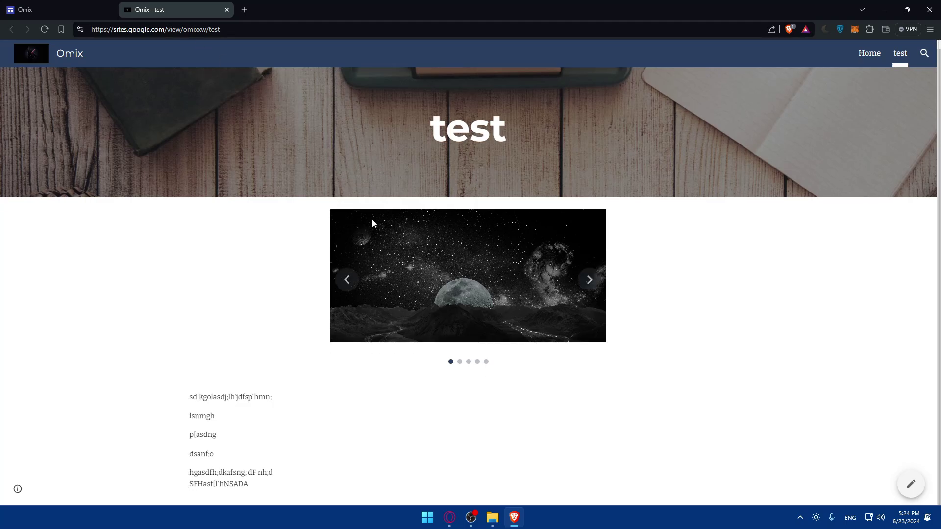
pyautogui.scroll(1, 606, 242)
pyautogui.click(866, 55)
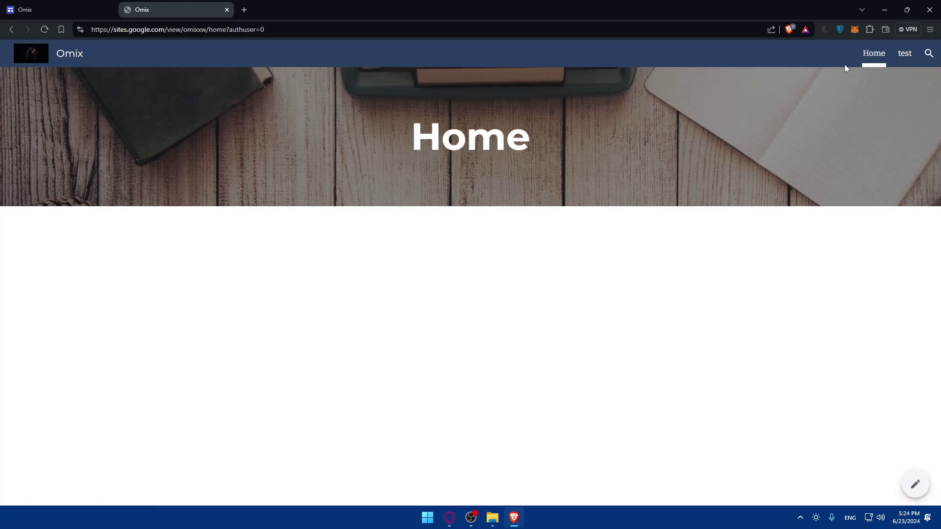
pyautogui.click(906, 54)
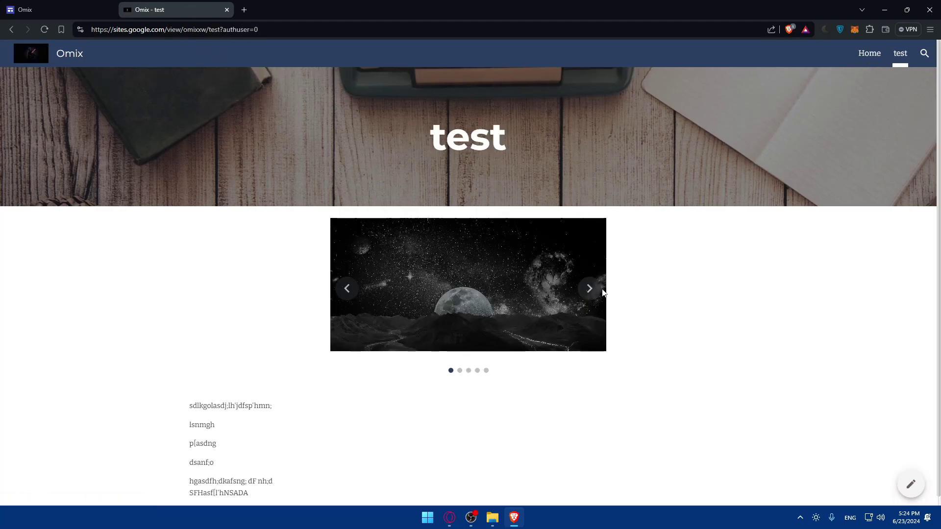
pyautogui.click(597, 293)
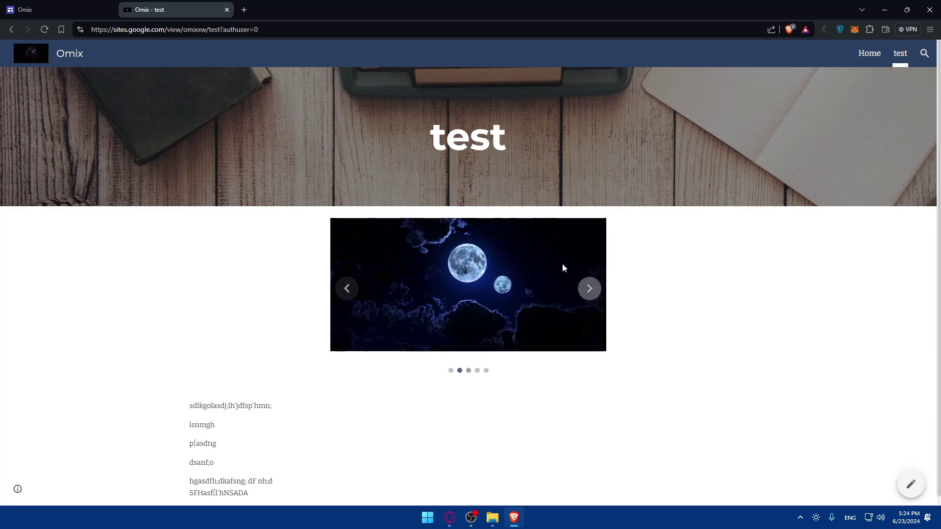
pyautogui.click(227, 10)
pyautogui.click(898, 55)
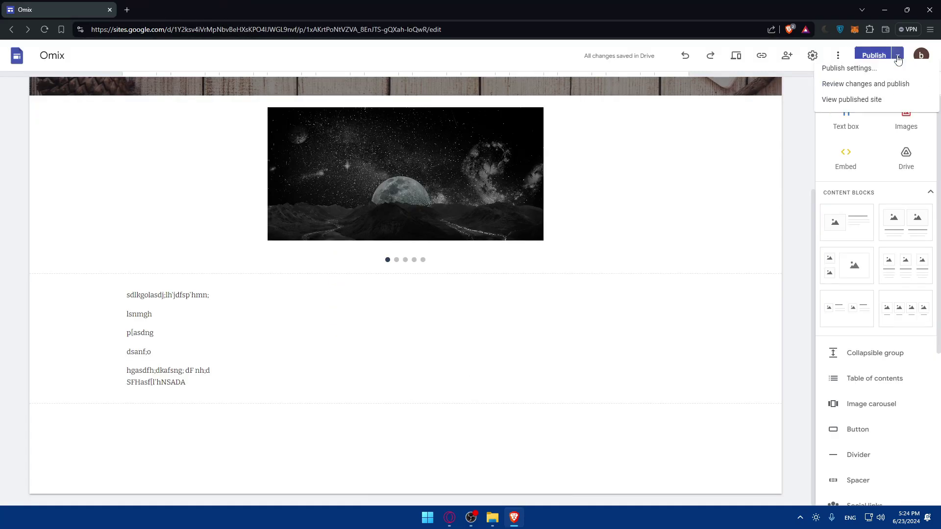